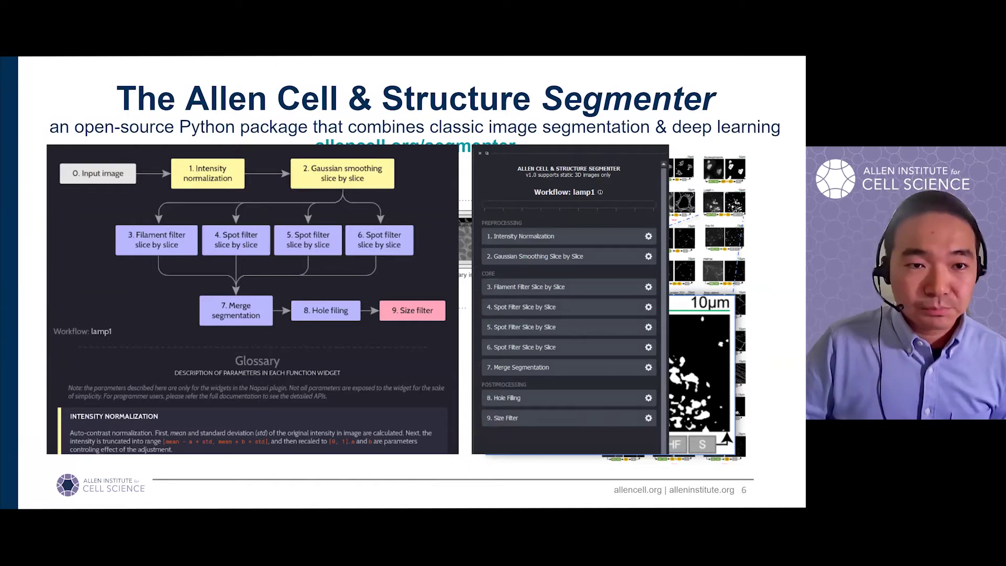
{"action": "key", "text": "Right"}
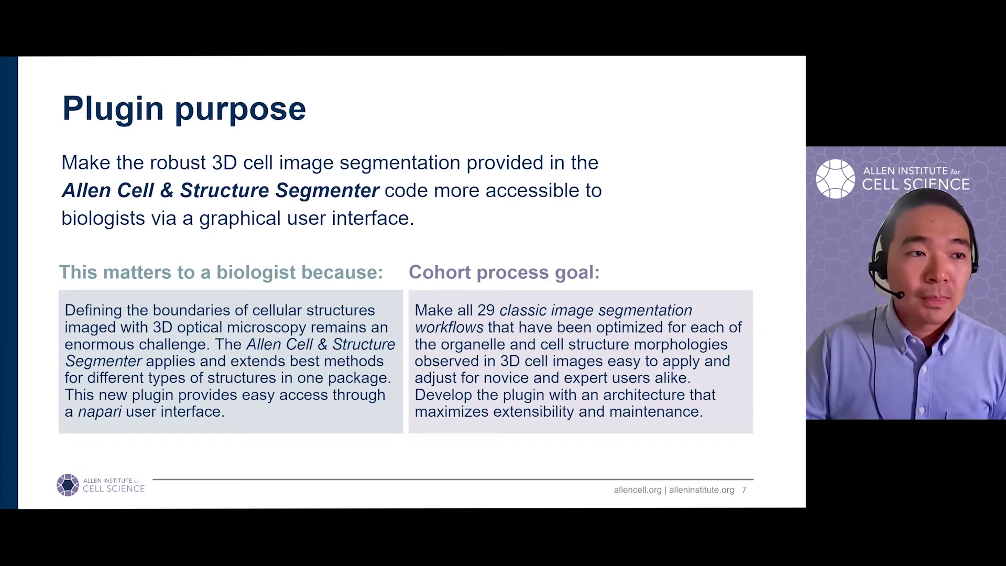
{"action": "key", "text": "Right"}
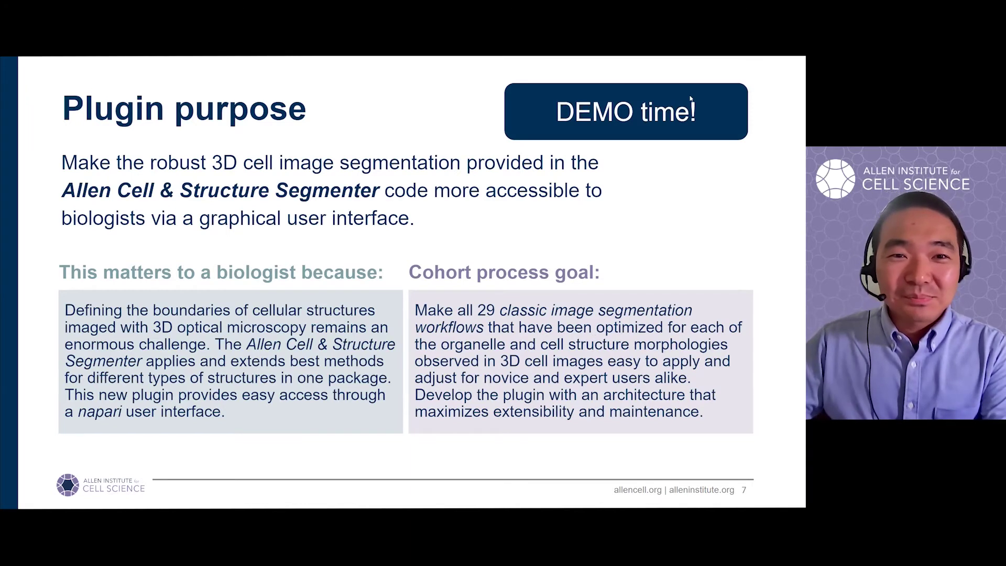
Step: Leave the slideshow, switch to napari and browse through the slices of the loaded 3D filament image
{"action": "key", "text": "Escape"}
{"action": "key", "text": "alt+Tab"}
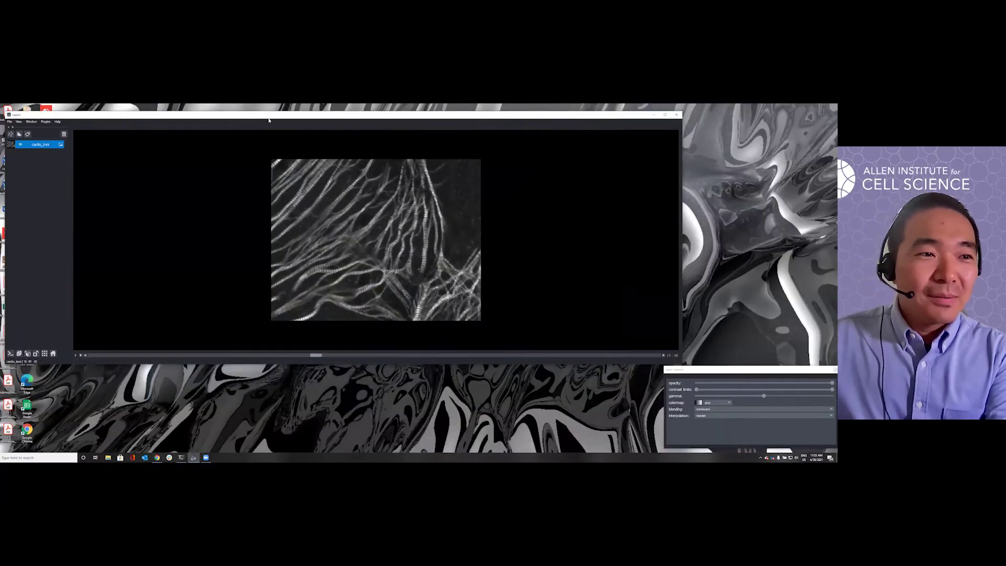
{"action": "left_click_drag", "start_coordinate": [269, 118], "coordinate": [263, 131]}
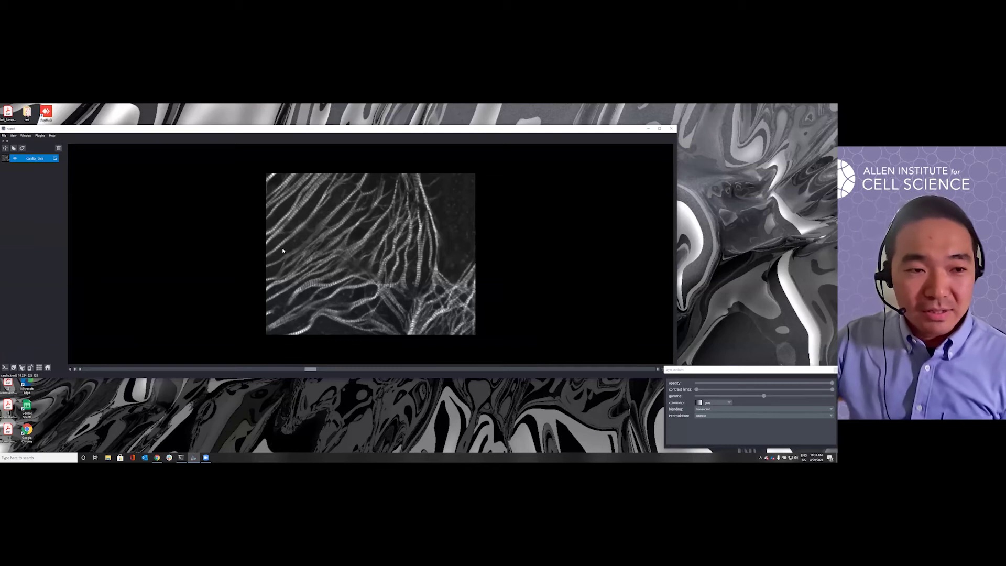
{"action": "mouse_move", "coordinate": [310, 368]}
{"action": "left_mouse_down"}
{"action": "mouse_move", "coordinate": [206, 370]}
{"action": "mouse_move", "coordinate": [357, 385]}
{"action": "mouse_move", "coordinate": [482, 378]}
{"action": "mouse_move", "coordinate": [296, 374]}
{"action": "left_mouse_up"}
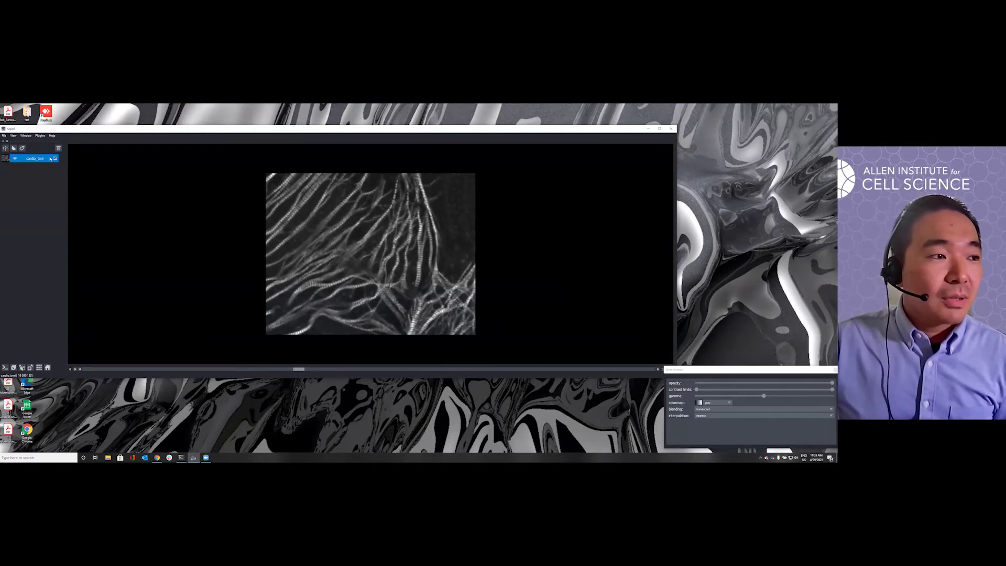
Step: Open the Allen Cell & Structure Segmenter plugin and start the tuba1b workflow for the loaded image's Channel 0
{"action": "left_click", "coordinate": [41, 135]}
{"action": "mouse_move", "coordinate": [58, 157]}
{"action": "left_click", "coordinate": [93, 157]}
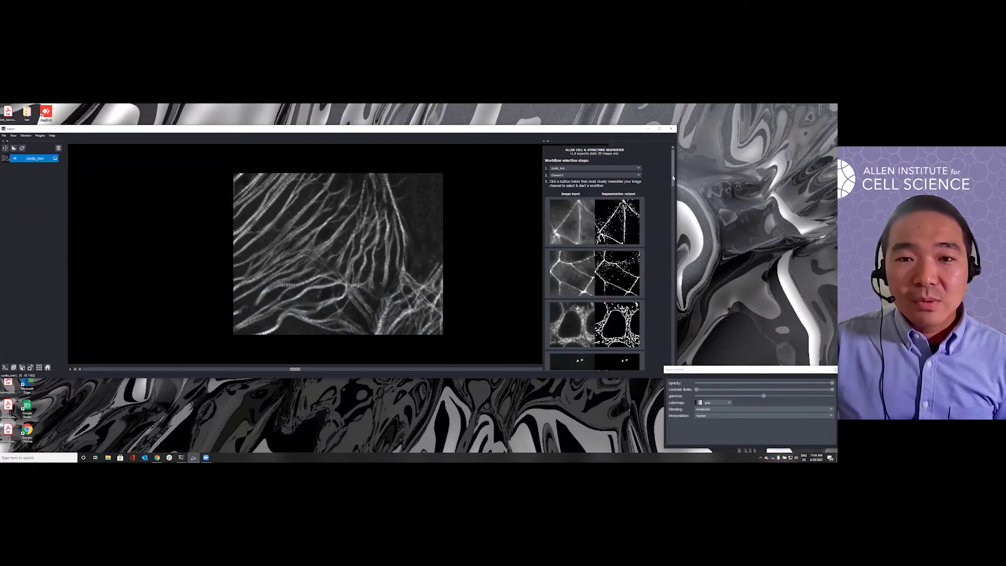
{"action": "left_click_drag", "start_coordinate": [673, 178], "coordinate": [666, 359]}
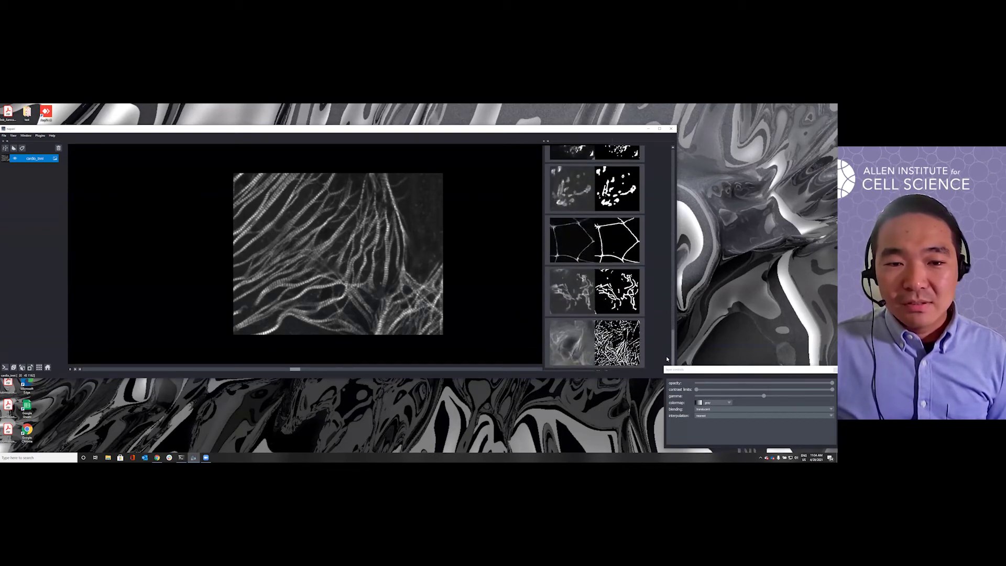
{"action": "left_click", "coordinate": [566, 346]}
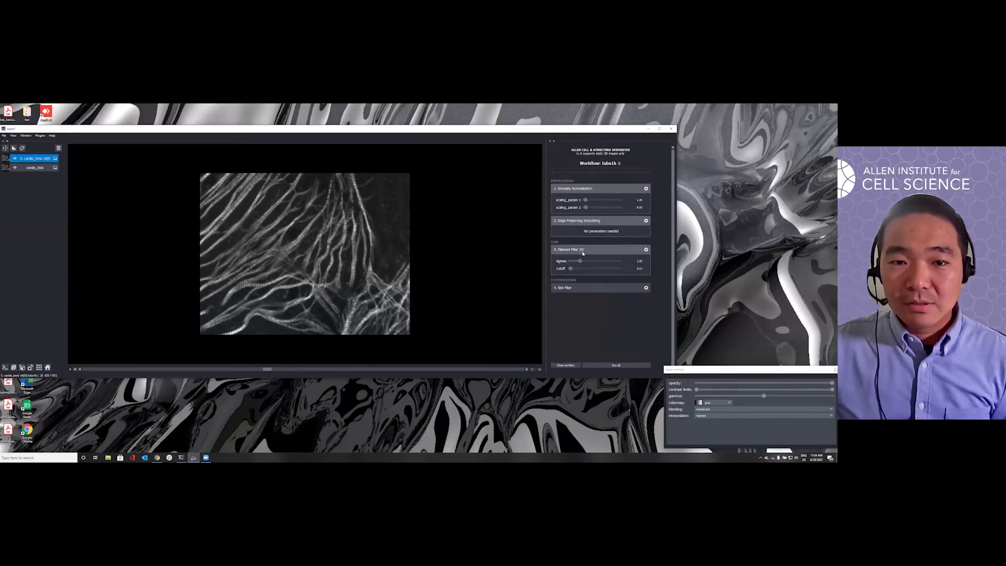
Step: Open the workflow's diagram and parameter glossary and place them beside the segmentation window
{"action": "left_click", "coordinate": [619, 164]}
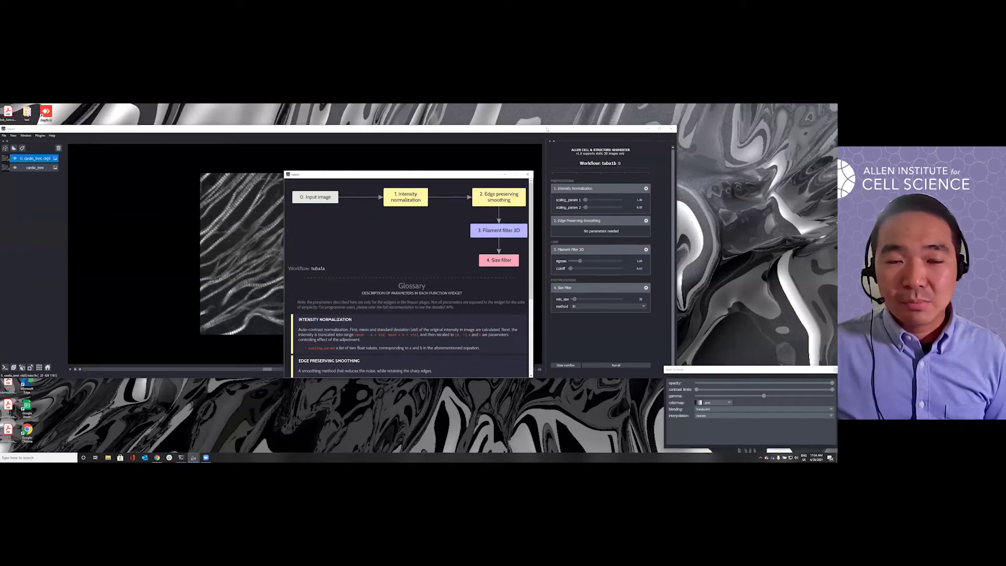
{"action": "left_click_drag", "start_coordinate": [546, 129], "coordinate": [467, 134]}
{"action": "left_click_drag", "start_coordinate": [480, 174], "coordinate": [771, 116]}
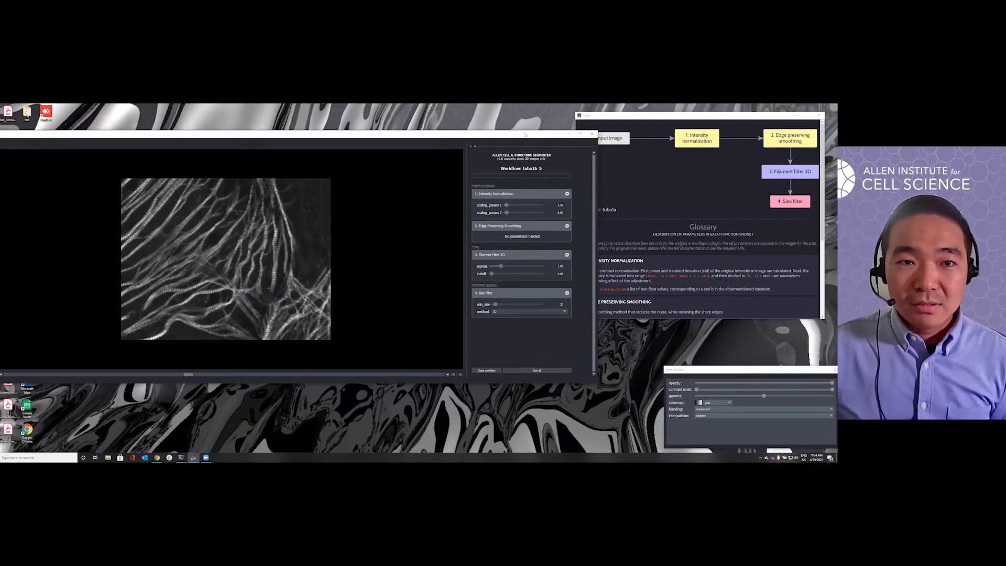
Step: Run all steps of the tuba1b workflow with the default parameters
{"action": "left_click_drag", "start_coordinate": [527, 134], "coordinate": [508, 134]}
{"action": "left_click", "coordinate": [517, 370]}
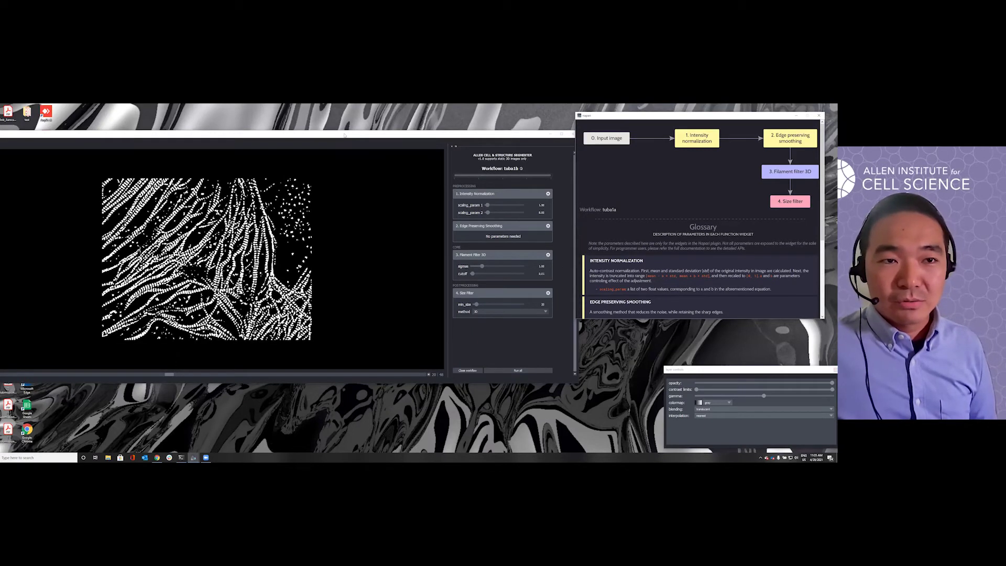
{"action": "left_click_drag", "start_coordinate": [424, 133], "coordinate": [441, 132]}
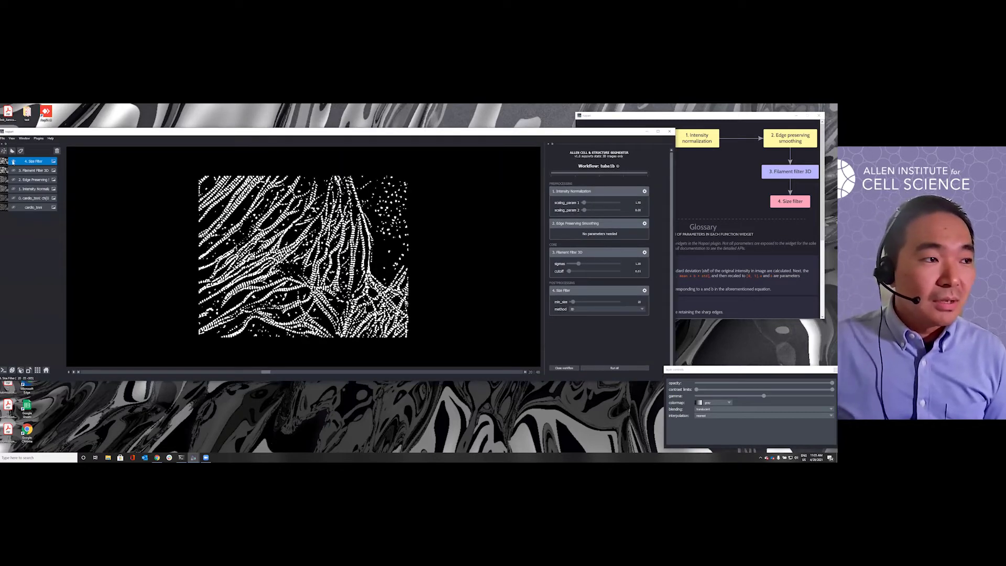
Step: Hide the segmentation result and compare the workflow's input image with the Intensity Normalization layer, including a close-up of the filaments
{"action": "left_click", "coordinate": [13, 198]}
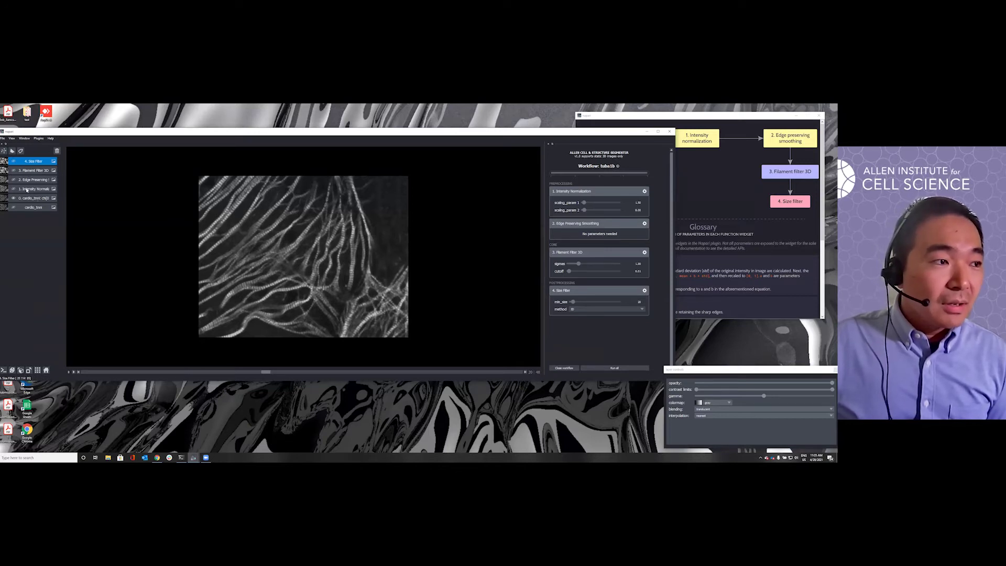
{"action": "left_click", "coordinate": [13, 189]}
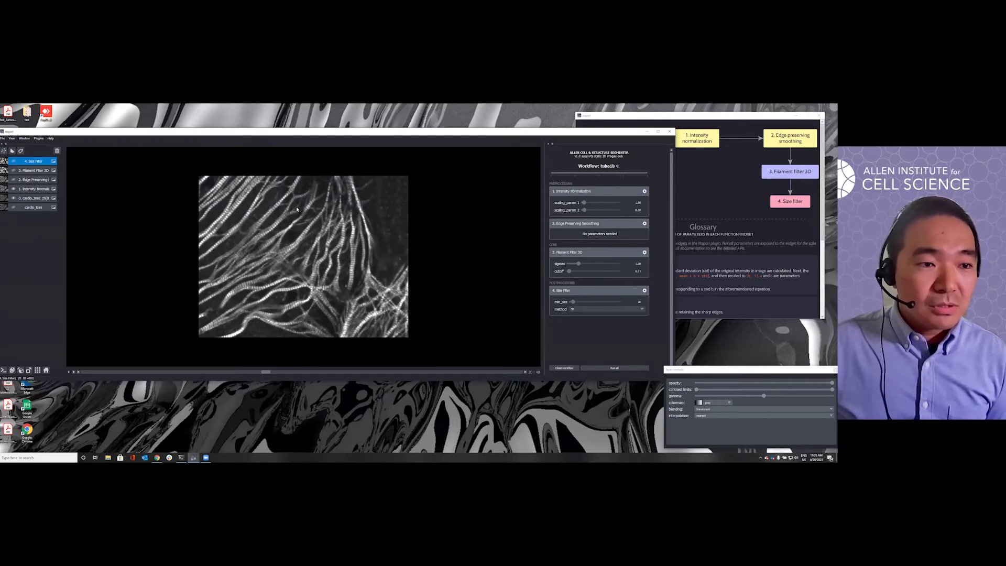
{"action": "scroll", "coordinate": [297, 209], "scroll_direction": "up", "scroll_amount": 5}
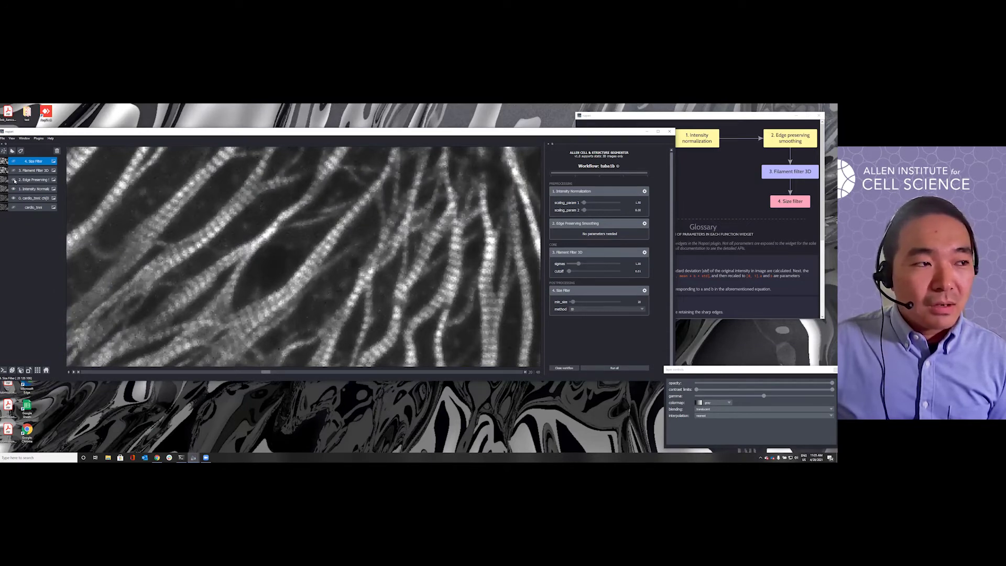
{"action": "scroll", "coordinate": [248, 252], "scroll_direction": "down", "scroll_amount": 3}
{"action": "scroll", "coordinate": [249, 251], "scroll_direction": "up", "scroll_amount": 5}
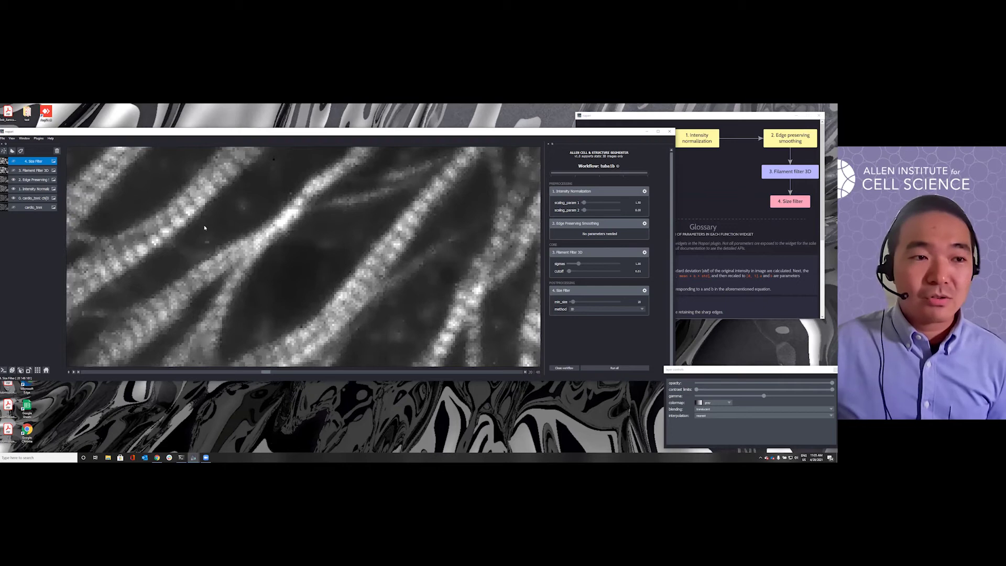
{"action": "scroll", "coordinate": [220, 230], "scroll_direction": "down", "scroll_amount": 10}
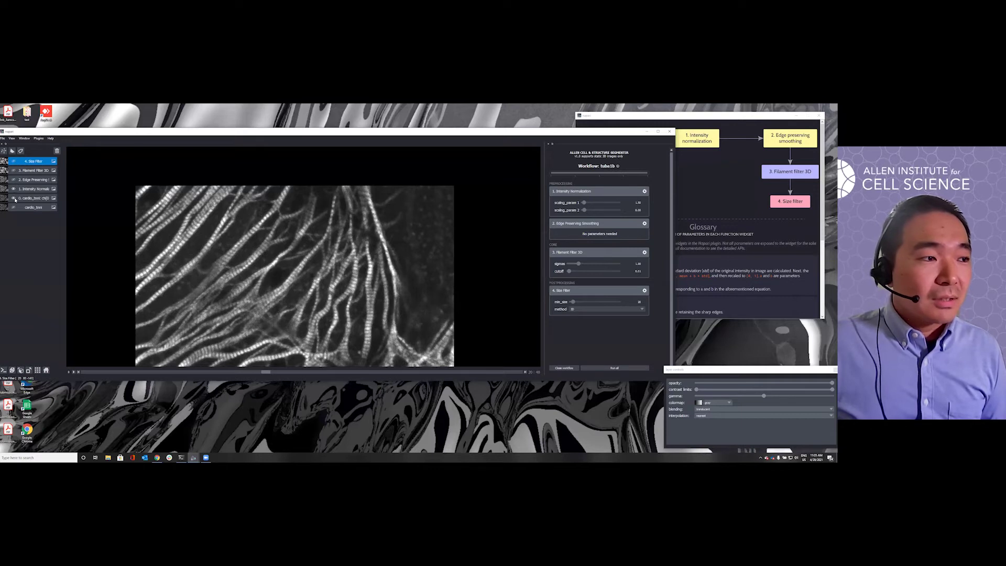
Step: Overlay the Size Filter result on the input image with a magenta colormap and additive blending
{"action": "left_click", "coordinate": [712, 403]}
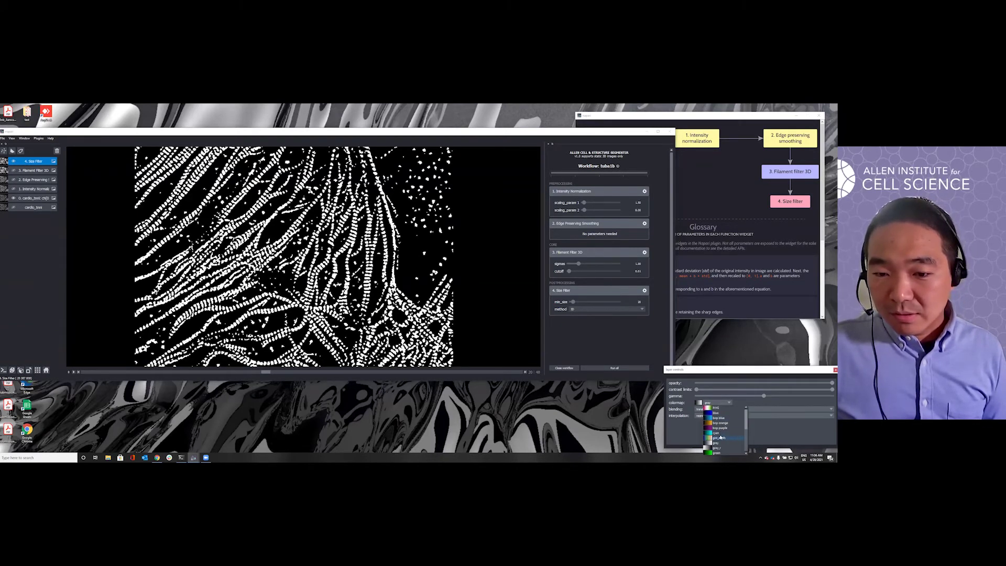
{"action": "left_click", "coordinate": [719, 445]}
{"action": "left_click", "coordinate": [707, 410]}
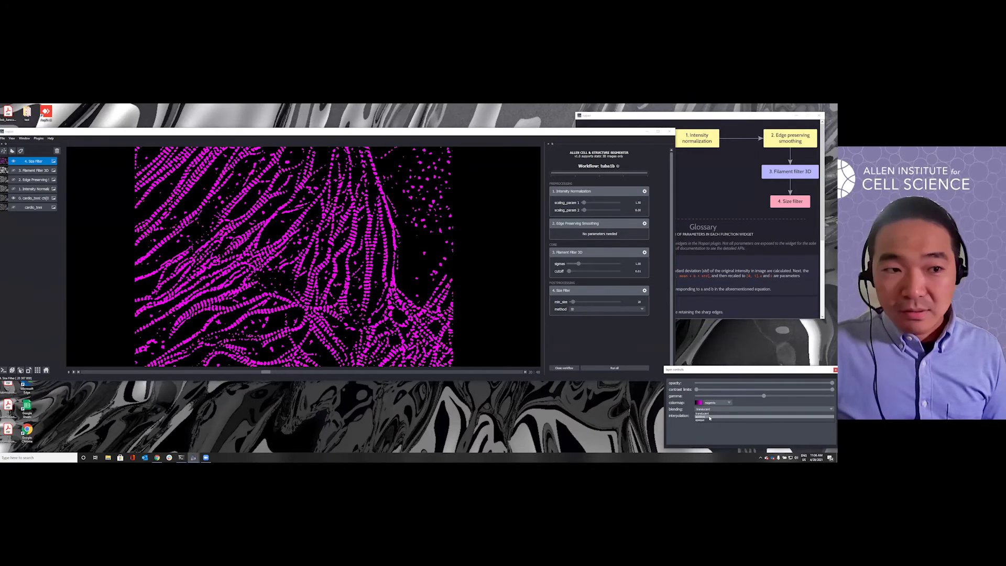
{"action": "left_click", "coordinate": [701, 416]}
Step: Examine how well the magenta segmentation matches the filaments, close up on another slice, by toggling its visibility
{"action": "scroll", "coordinate": [173, 263], "scroll_direction": "up", "scroll_amount": 5}
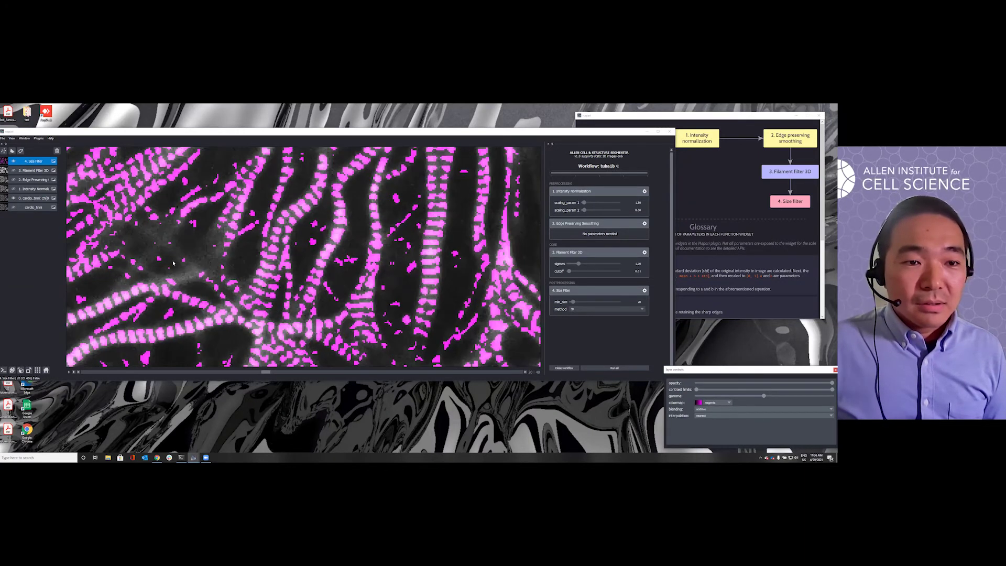
{"action": "scroll", "coordinate": [173, 263], "scroll_direction": "down", "scroll_amount": 5}
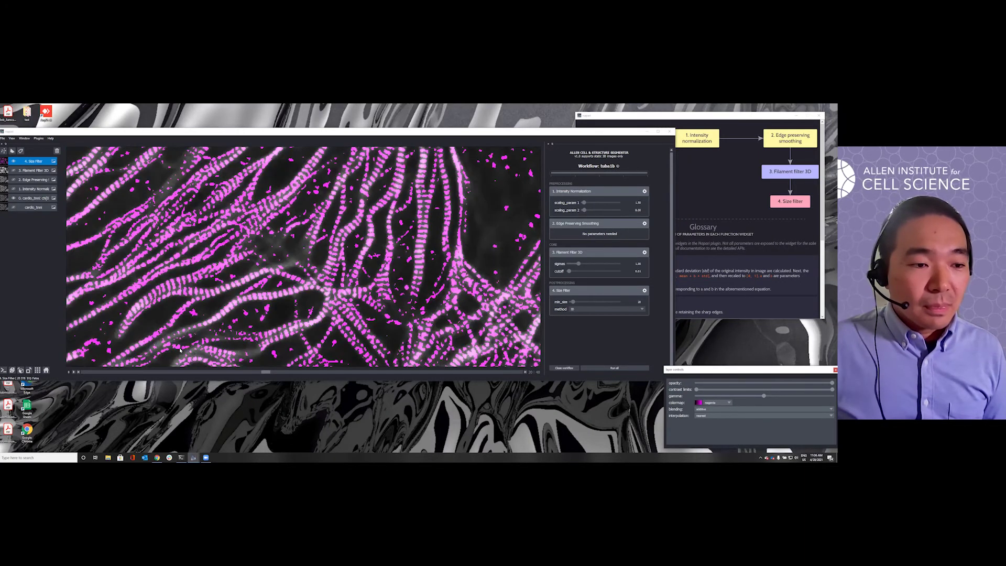
{"action": "left_click", "coordinate": [245, 372]}
{"action": "scroll", "coordinate": [330, 295], "scroll_direction": "up", "scroll_amount": 4}
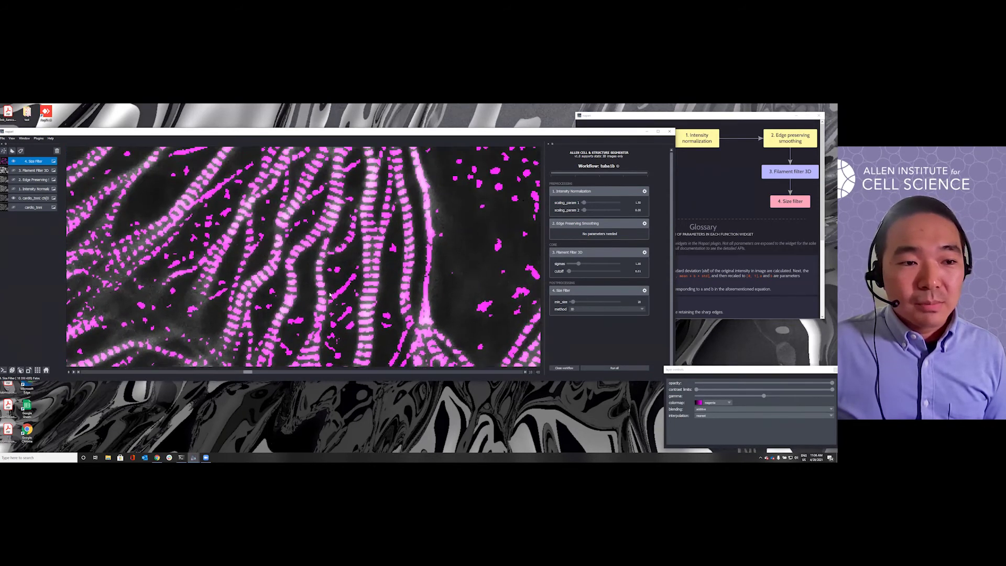
{"action": "scroll", "coordinate": [330, 295], "scroll_direction": "up", "scroll_amount": 3}
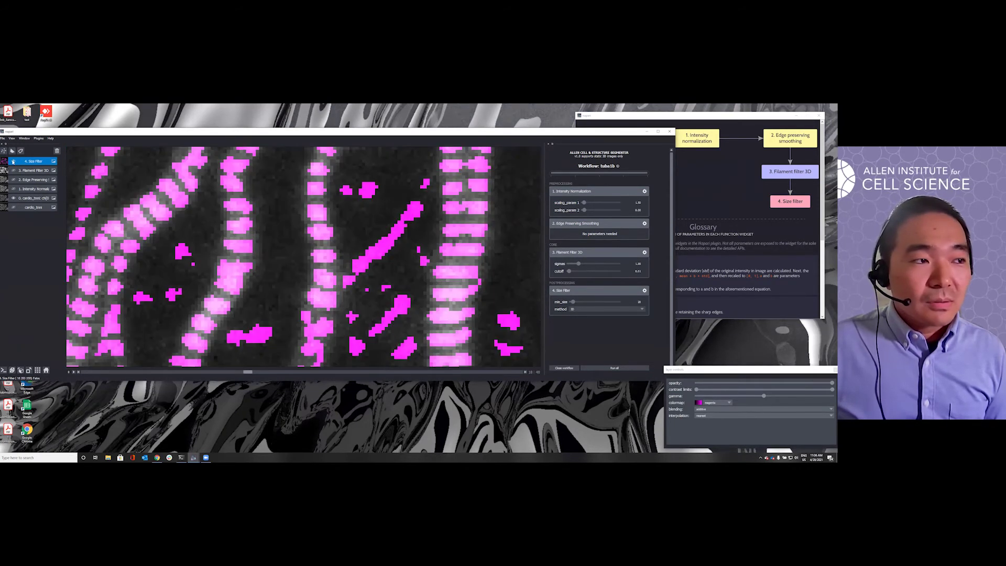
{"action": "left_click", "coordinate": [12, 161]}
{"action": "left_click", "coordinate": [12, 162]}
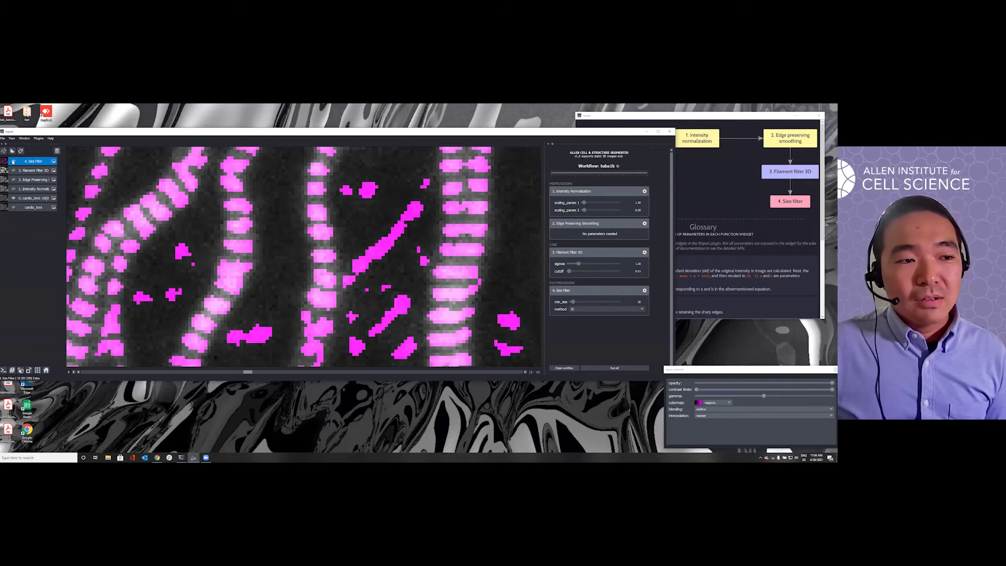
{"action": "scroll", "coordinate": [297, 246], "scroll_direction": "down", "scroll_amount": 2}
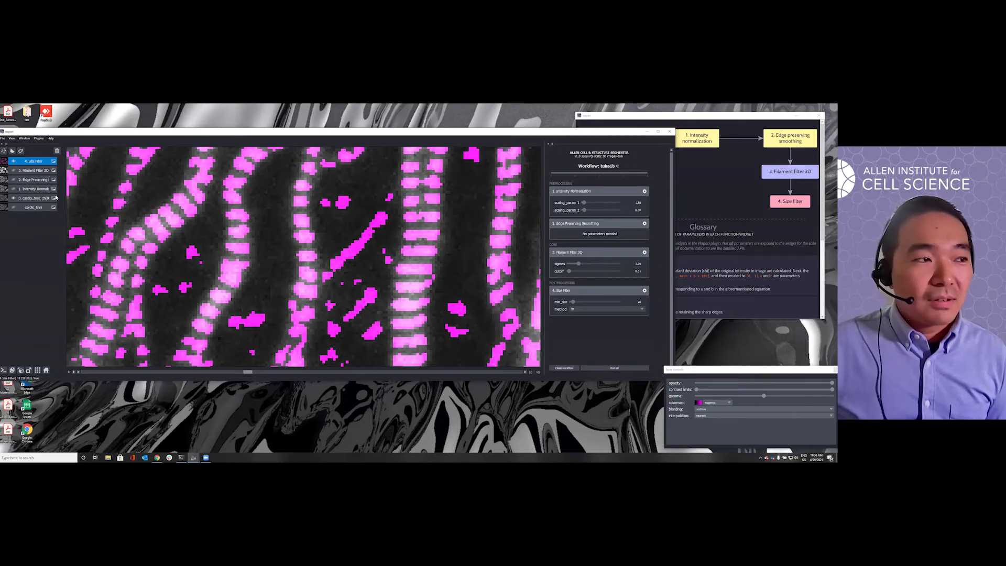
{"action": "left_click", "coordinate": [13, 162]}
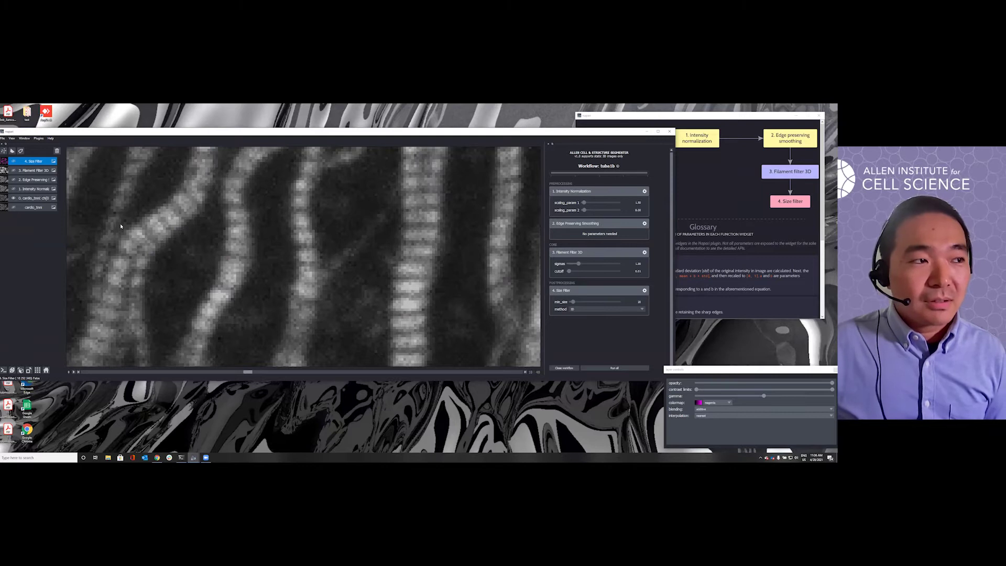
{"action": "key", "text": "v"}
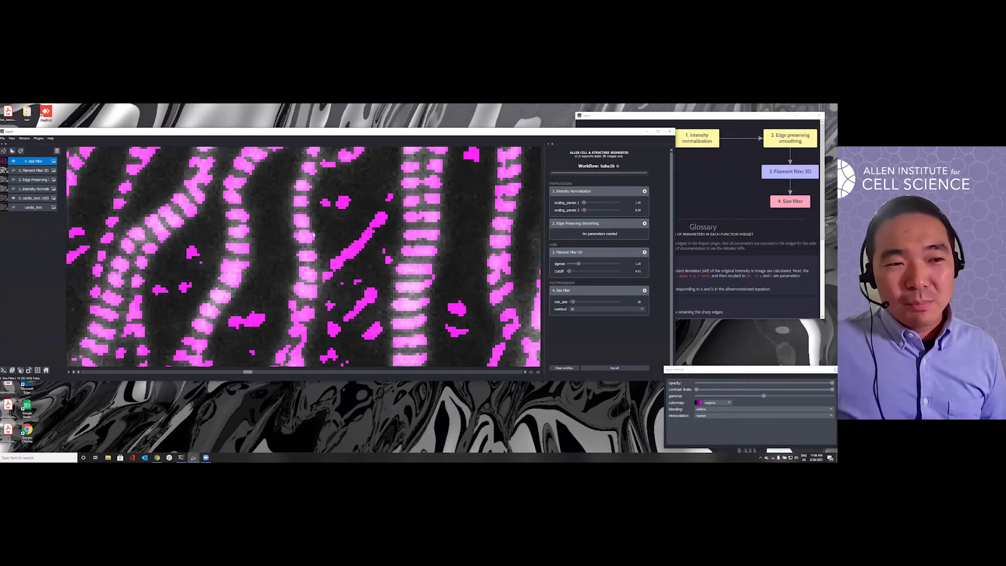
Step: Hide the first segmentation, lower the Filament Filter 3D sigma and run the whole workflow again
{"action": "left_click", "coordinate": [13, 162]}
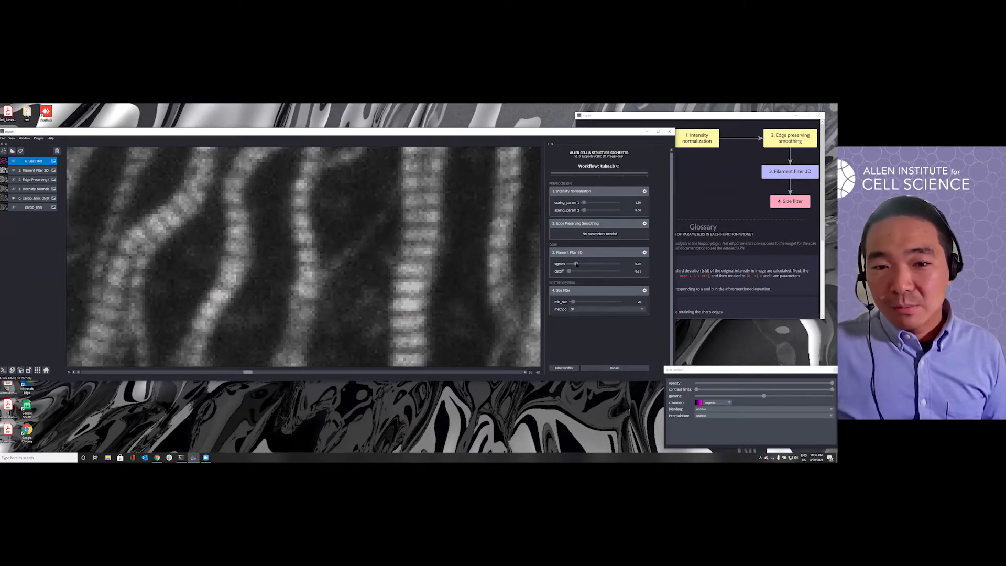
{"action": "left_click", "coordinate": [614, 368]}
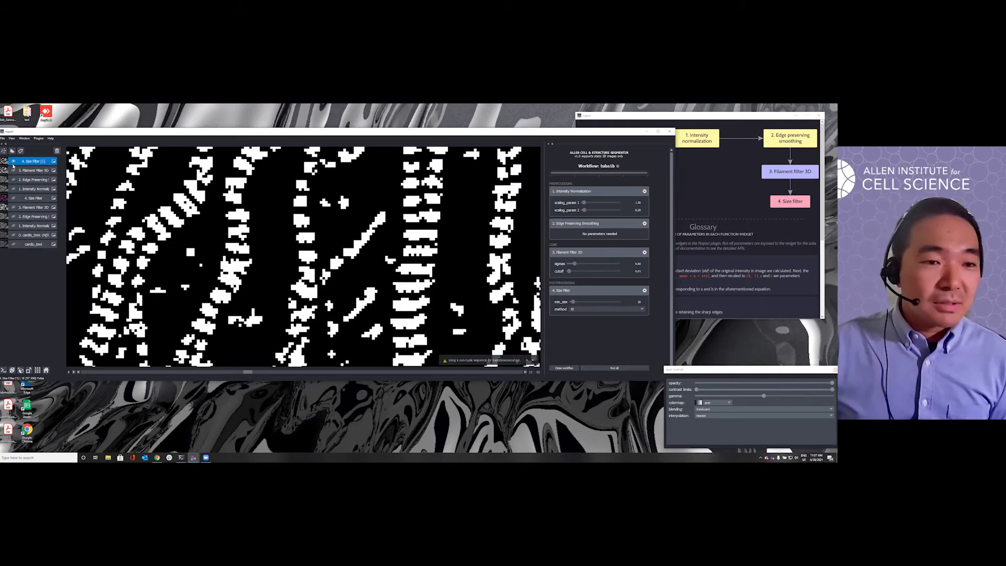
Step: Give the new Size Filter result a cyan colormap and additive blending
{"action": "scroll", "coordinate": [350, 270], "scroll_direction": "down", "scroll_amount": 2}
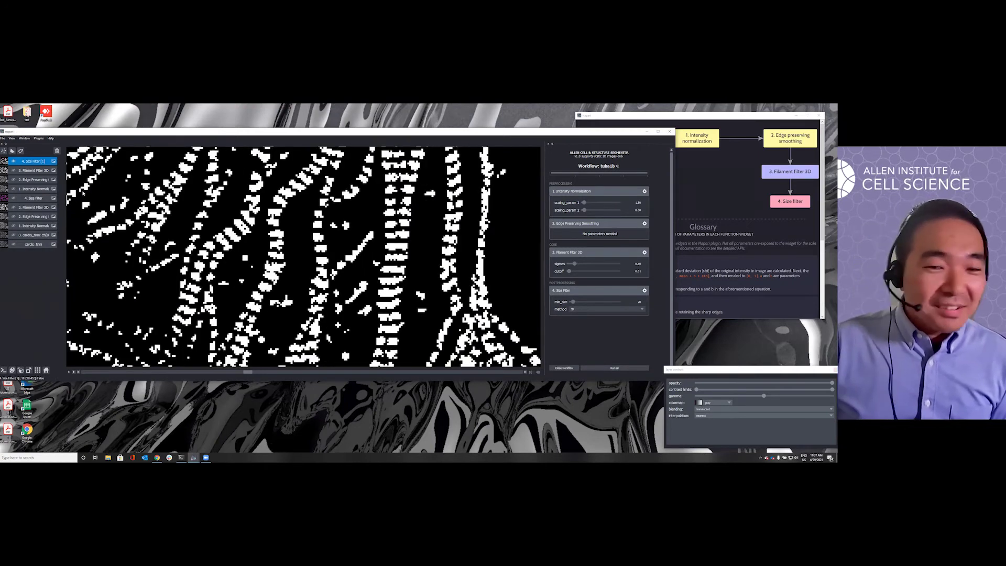
{"action": "left_click", "coordinate": [723, 402]}
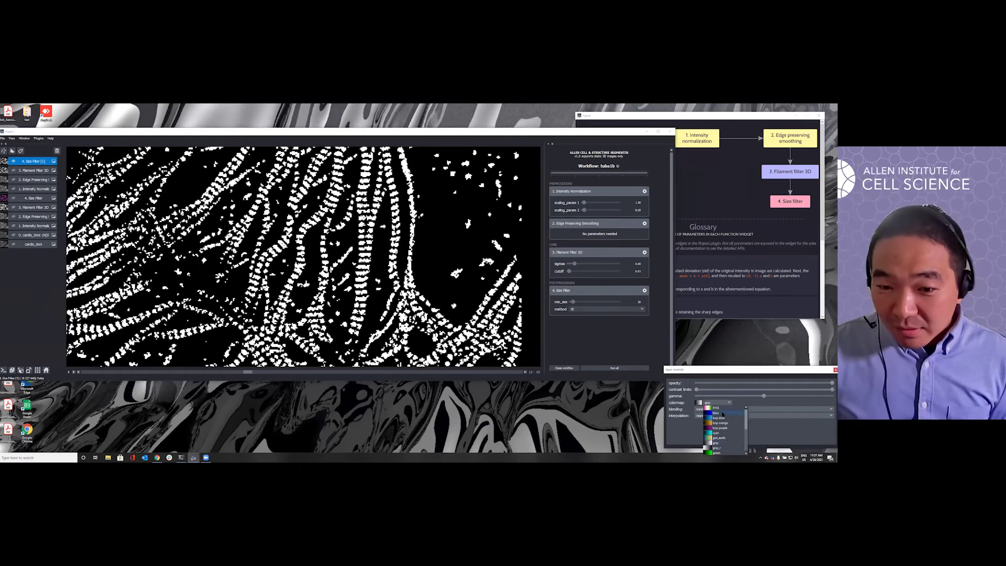
{"action": "left_click", "coordinate": [715, 433]}
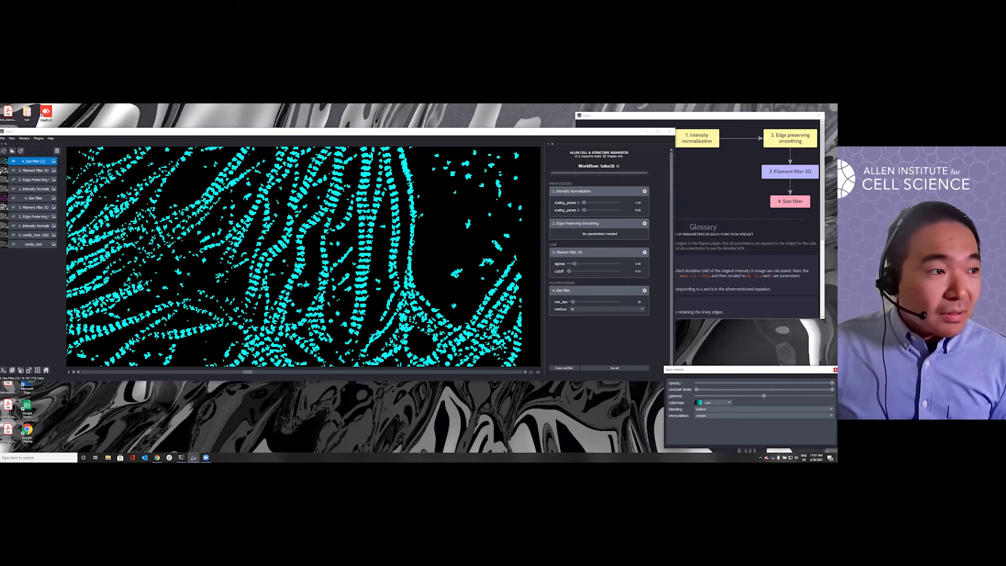
Step: Show the magenta segmentation and the normalized image beneath the cyan one and compare both results close up along the filaments
{"action": "left_click", "coordinate": [11, 198]}
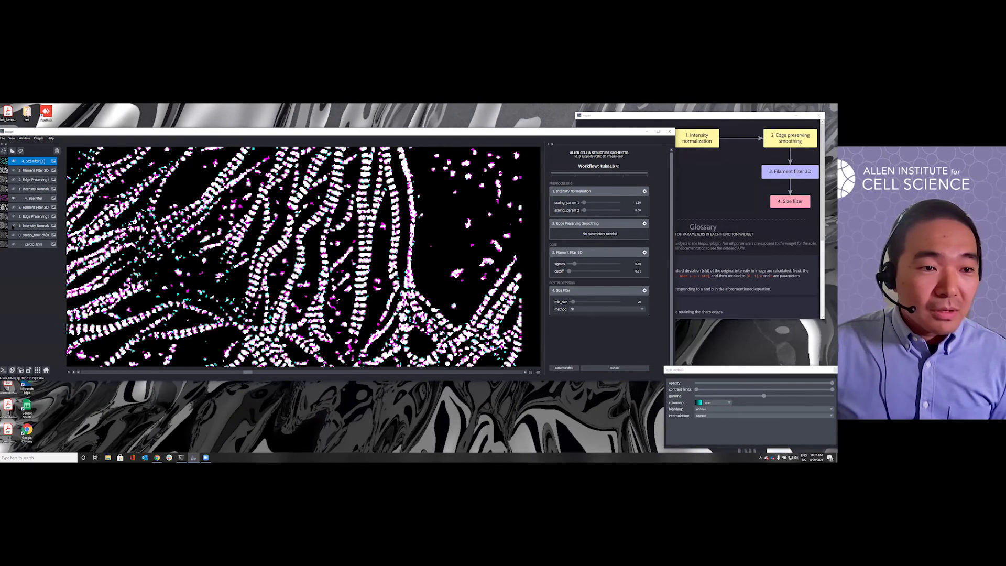
{"action": "scroll", "coordinate": [340, 239], "scroll_direction": "up", "scroll_amount": 5}
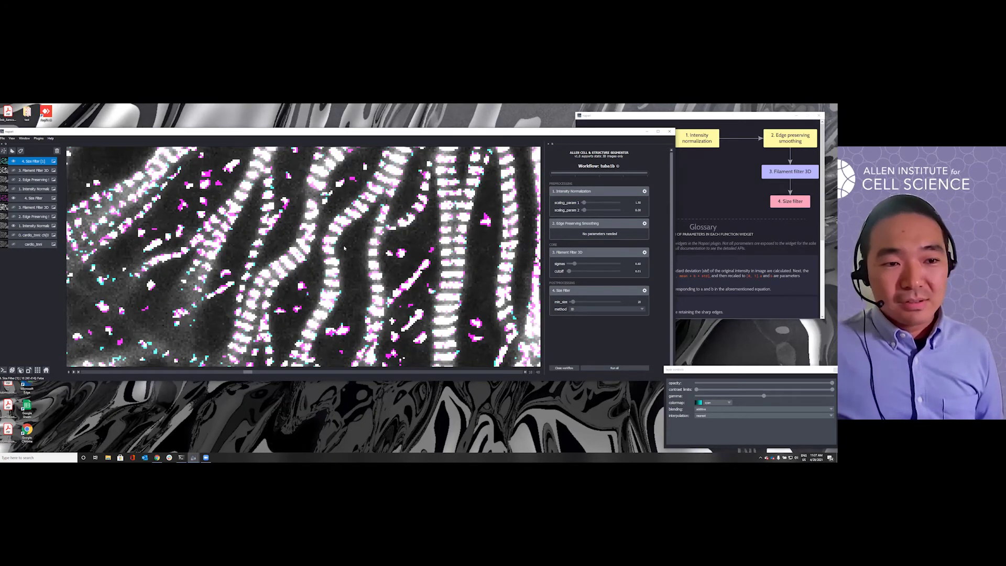
{"action": "left_click_drag", "start_coordinate": [352, 248], "coordinate": [301, 239]}
{"action": "scroll", "coordinate": [341, 264], "scroll_direction": "up", "scroll_amount": 2}
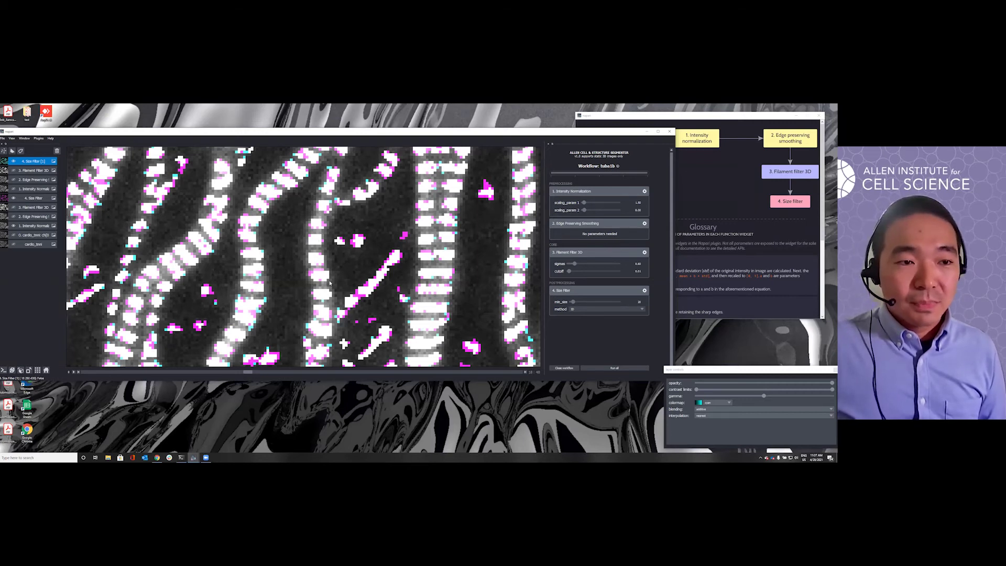
Step: Compare the cyan and magenta segmentations over a wider area of the filaments by toggling the newer result's visibility
{"action": "scroll", "coordinate": [328, 282], "scroll_direction": "down", "scroll_amount": 2}
{"action": "scroll", "coordinate": [330, 282], "scroll_direction": "down", "scroll_amount": 2}
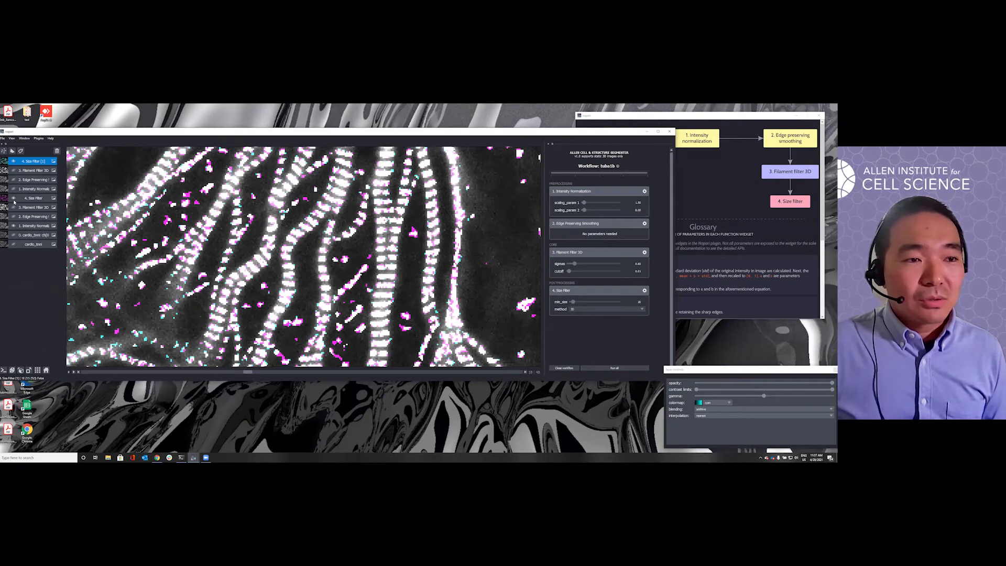
{"action": "left_click", "coordinate": [13, 171]}
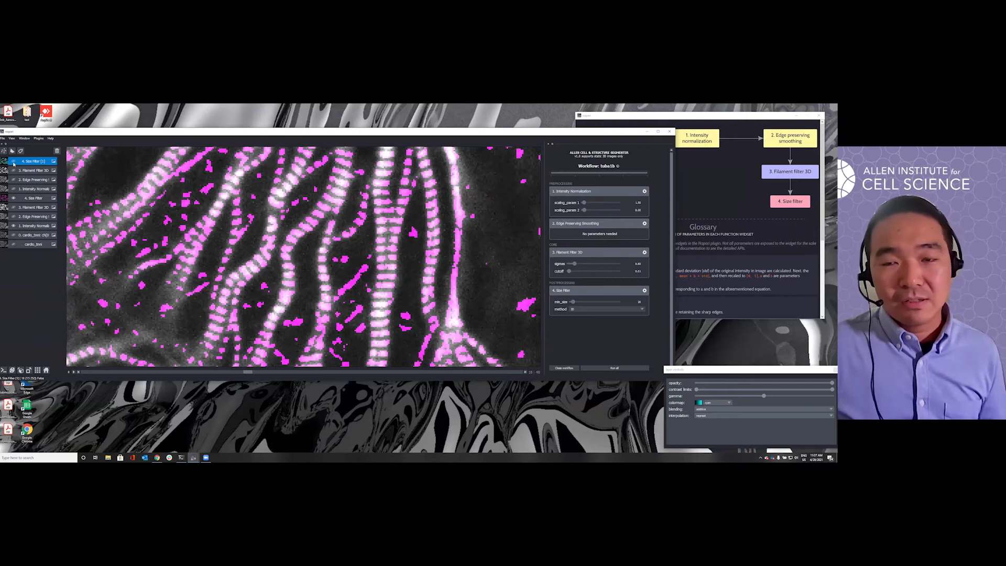
{"action": "left_click", "coordinate": [14, 162]}
{"action": "left_click", "coordinate": [14, 207]}
{"action": "left_click", "coordinate": [13, 198]}
{"action": "left_click", "coordinate": [14, 198]}
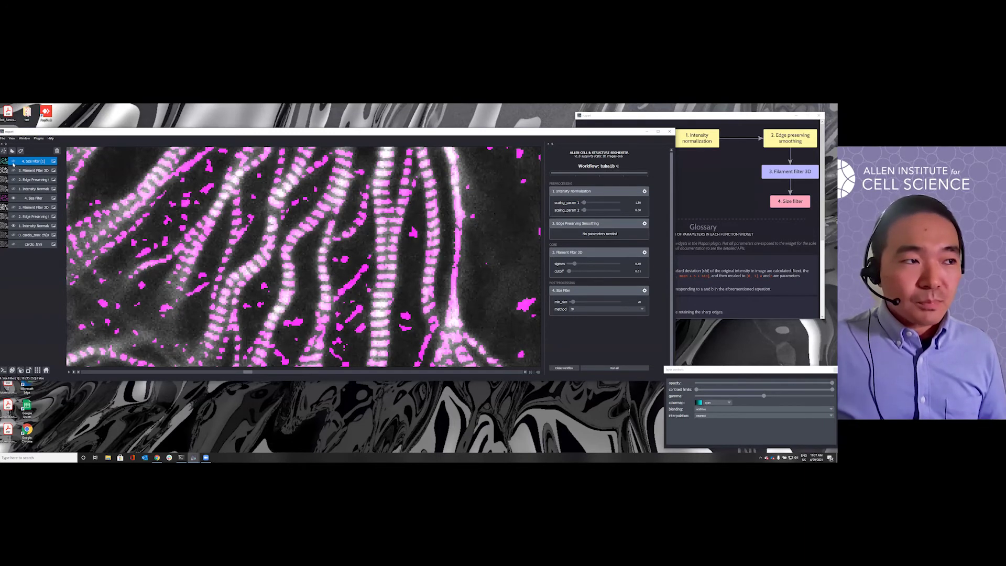
{"action": "left_click", "coordinate": [13, 163]}
{"action": "scroll", "coordinate": [289, 266], "scroll_direction": "up", "scroll_amount": 3}
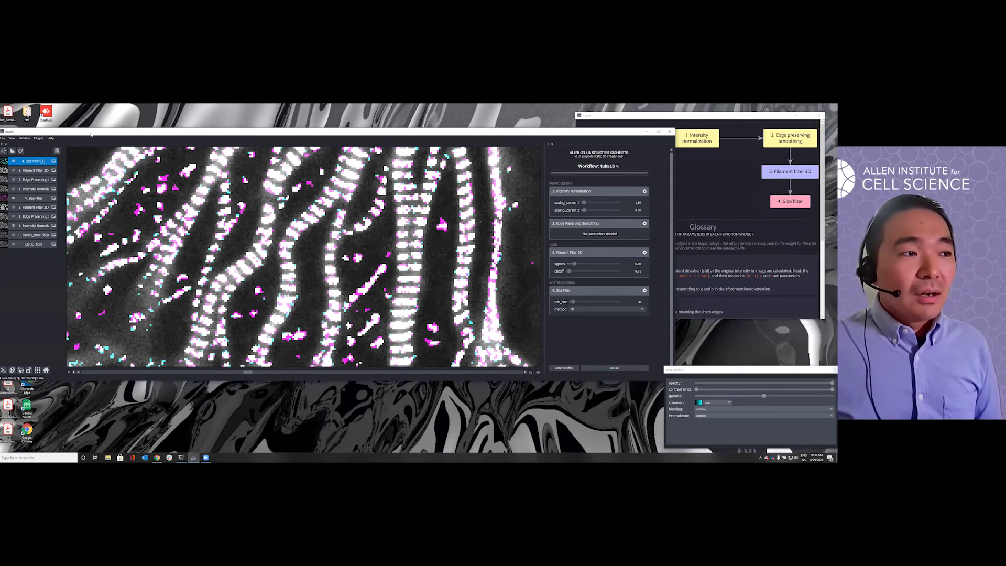
Step: Delete all layers and open the lmnb1_demo image from the plugin_demo folder
{"action": "left_click", "coordinate": [83, 159]}
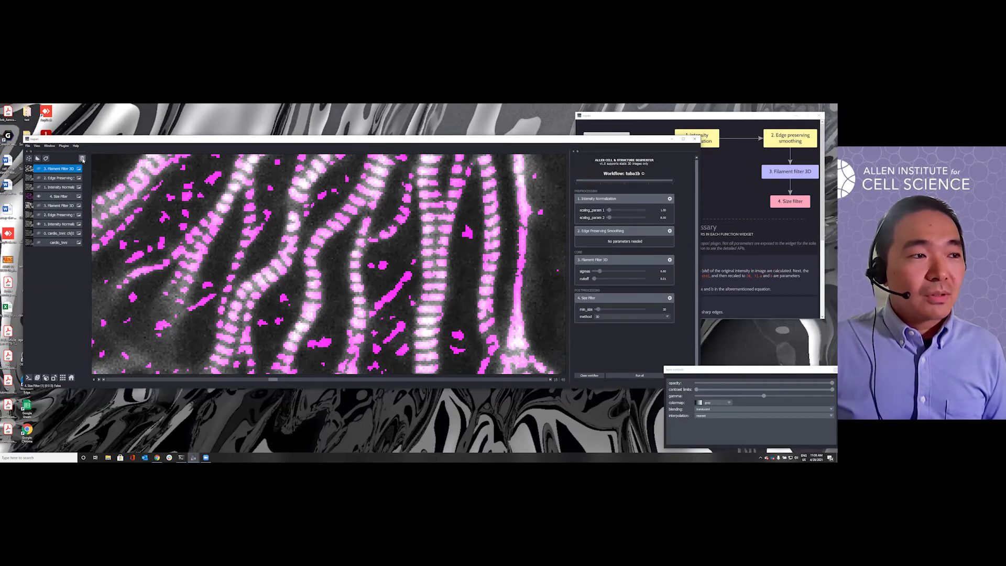
{"action": "left_click", "coordinate": [28, 145]}
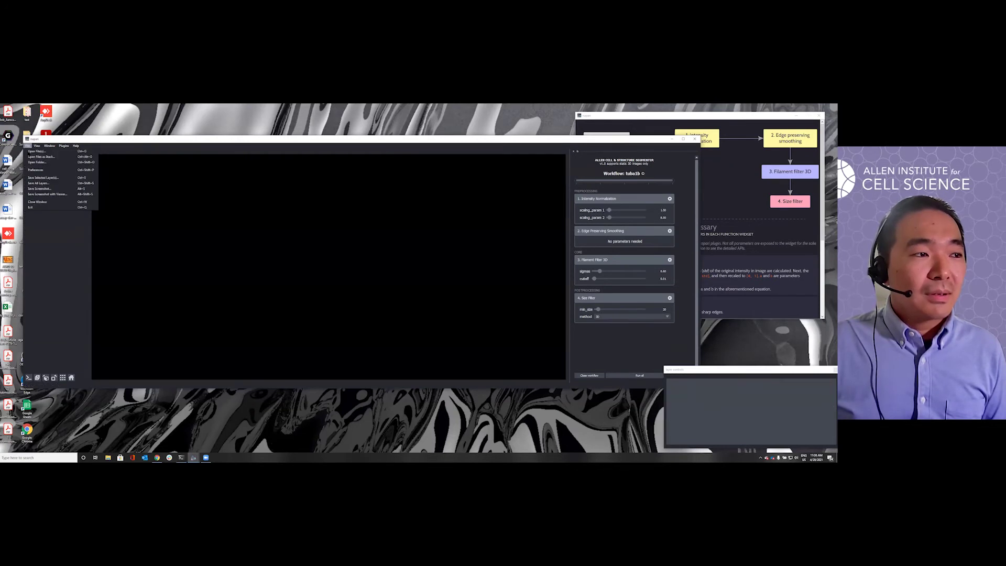
{"action": "left_click", "coordinate": [36, 151]}
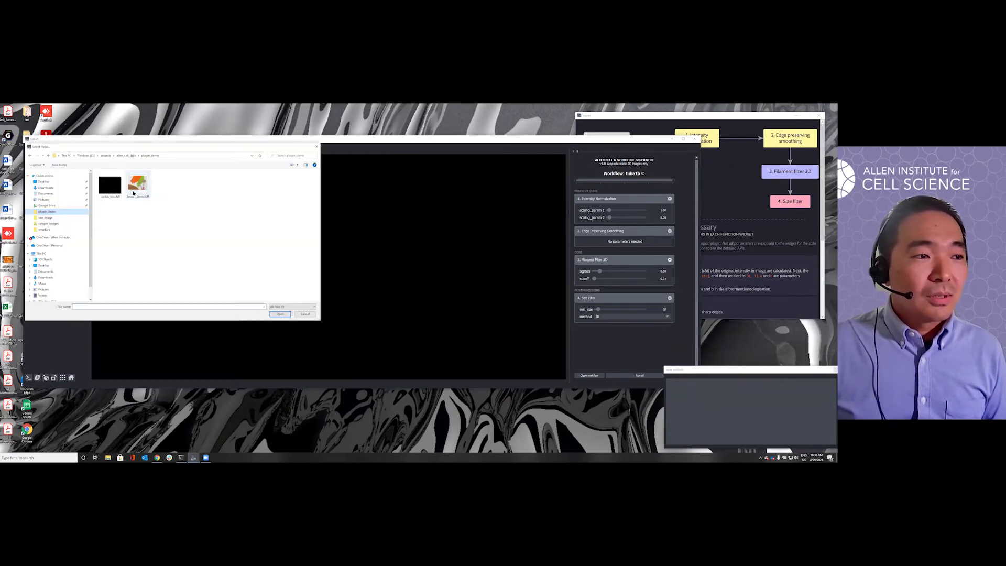
{"action": "left_click", "coordinate": [141, 178]}
{"action": "left_click", "coordinate": [282, 314]}
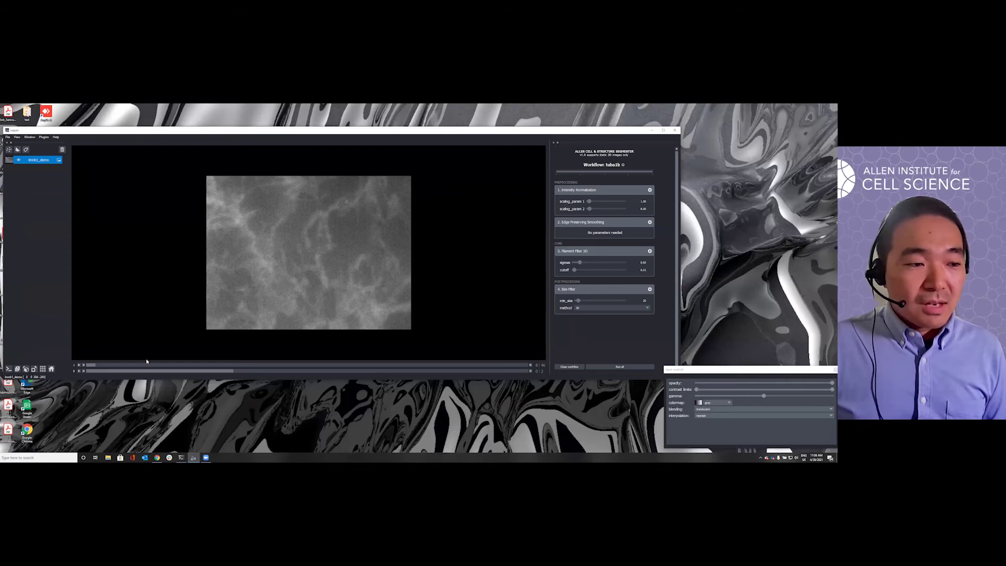
Step: Examine the middle slices and the channels of the lmnb1_demo image, lowering the upper contrast limit to brighten the nuclei
{"action": "left_click_drag", "start_coordinate": [91, 368], "coordinate": [256, 372]}
{"action": "left_click", "coordinate": [257, 372]}
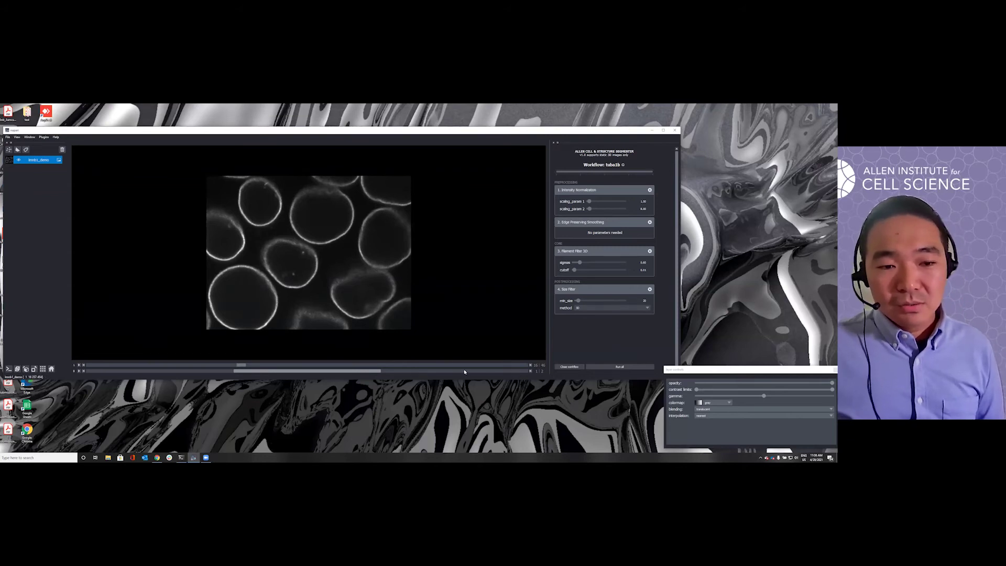
{"action": "left_click", "coordinate": [450, 371]}
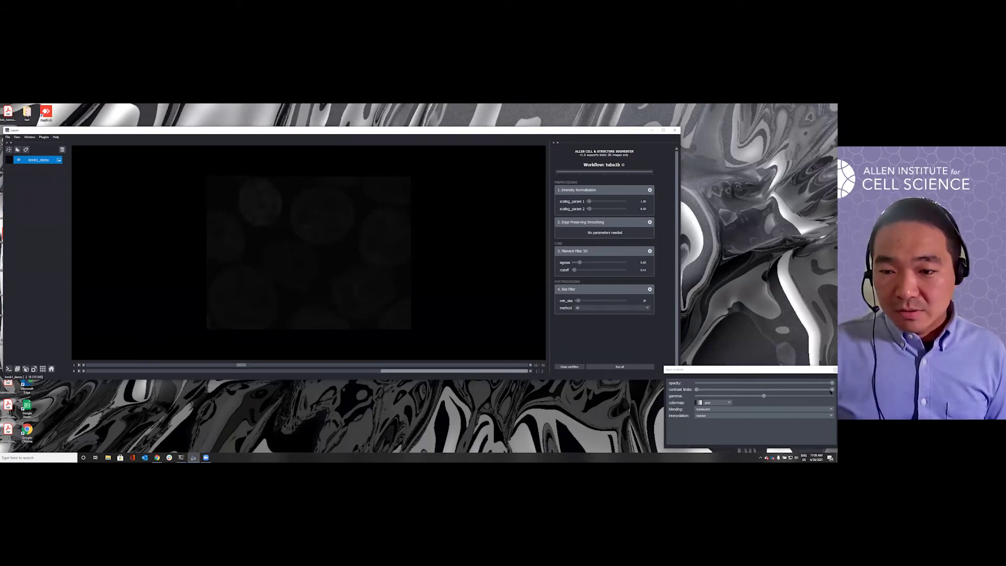
{"action": "left_click", "coordinate": [719, 390]}
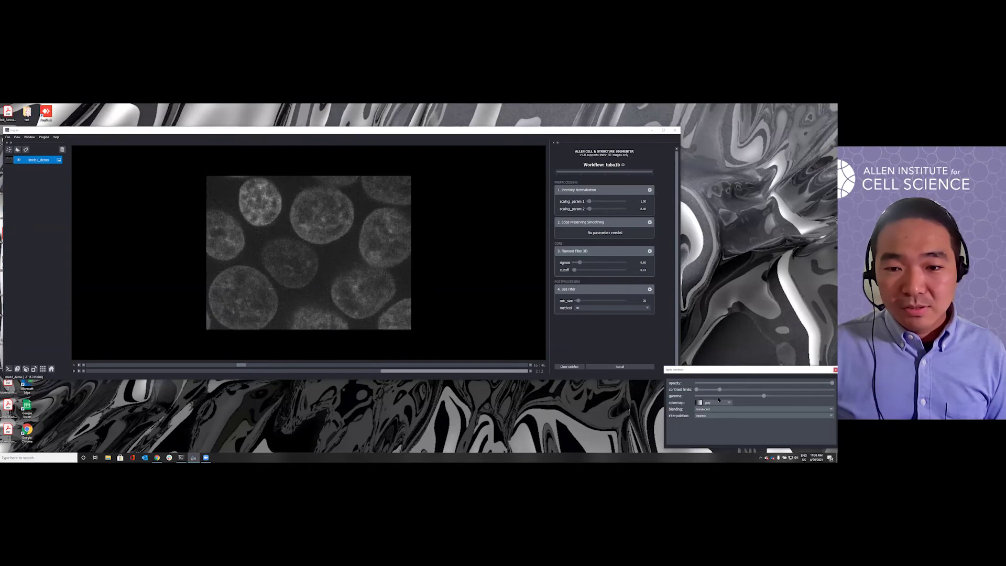
{"action": "left_click", "coordinate": [727, 395]}
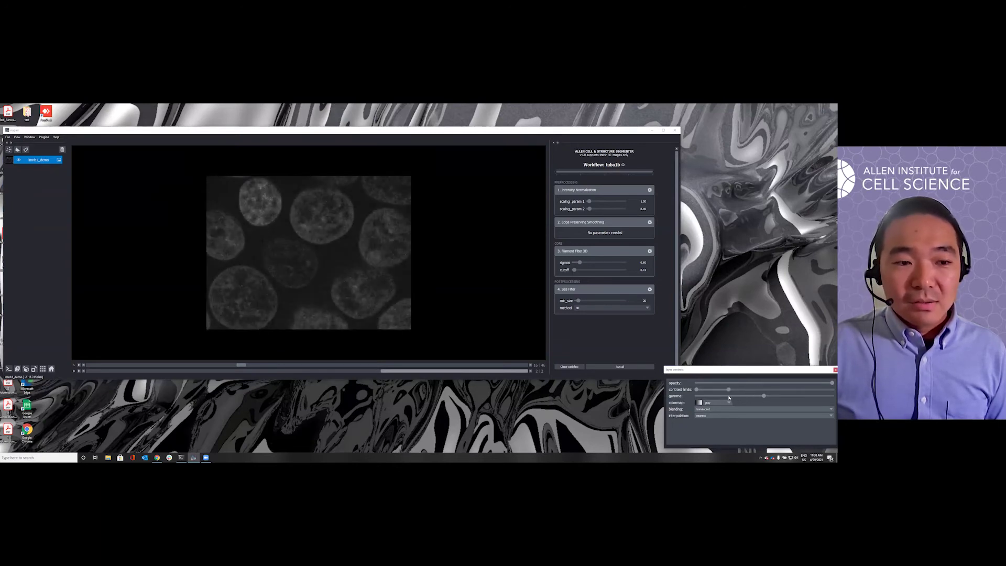
{"action": "left_click", "coordinate": [743, 395]}
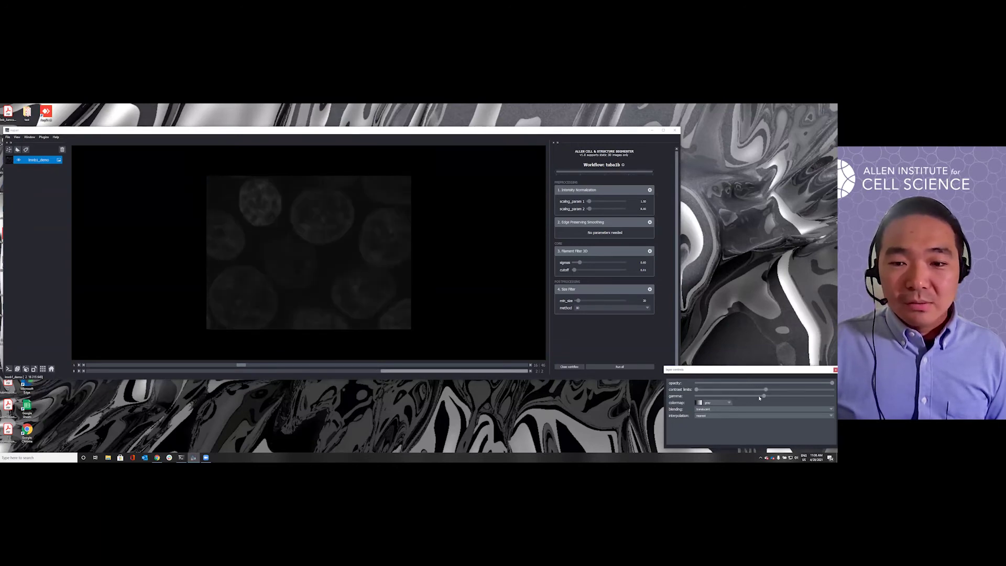
{"action": "left_click", "coordinate": [366, 371]}
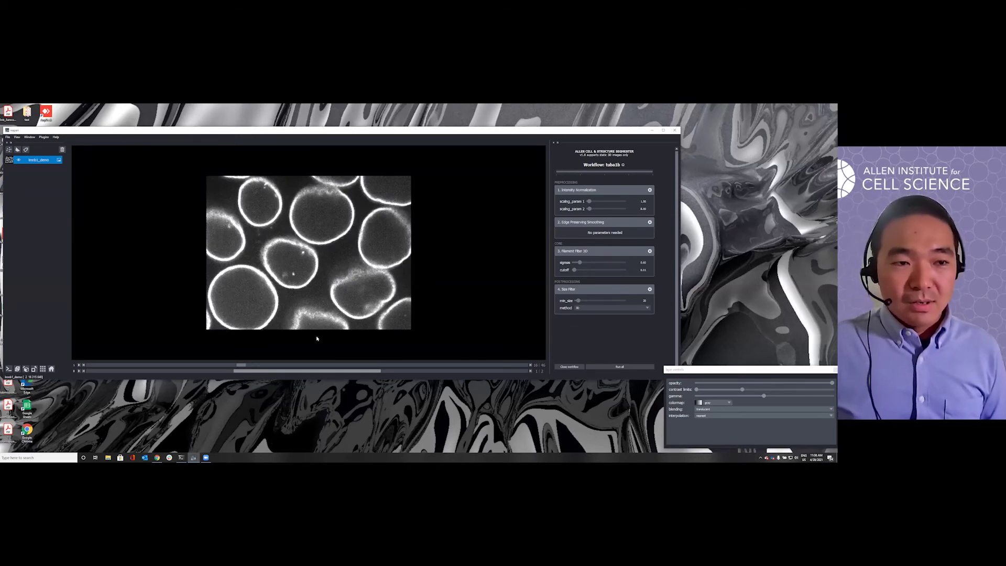
{"action": "left_click_drag", "start_coordinate": [243, 366], "coordinate": [294, 373]}
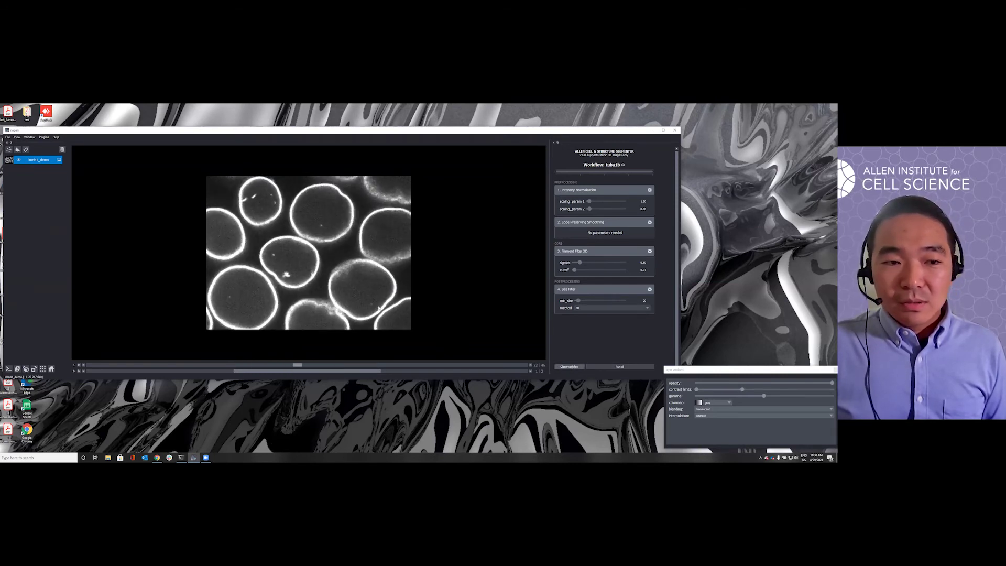
Step: Close the tuba1b workflow and start the lmnb1_interphase workflow on Channel 1 of lmnb1_demo
{"action": "left_click", "coordinate": [569, 366]}
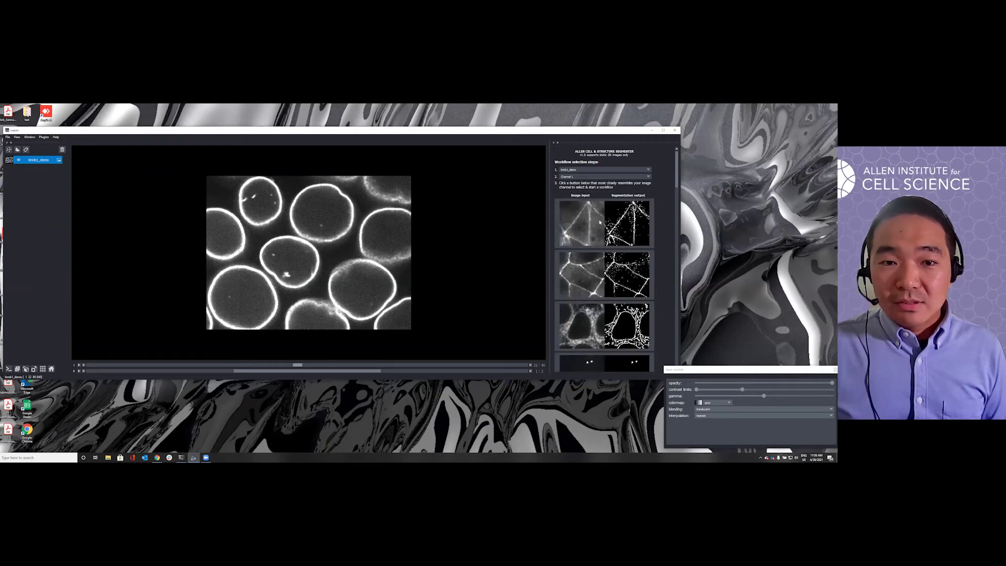
{"action": "scroll", "coordinate": [614, 251], "scroll_direction": "down", "scroll_amount": 10}
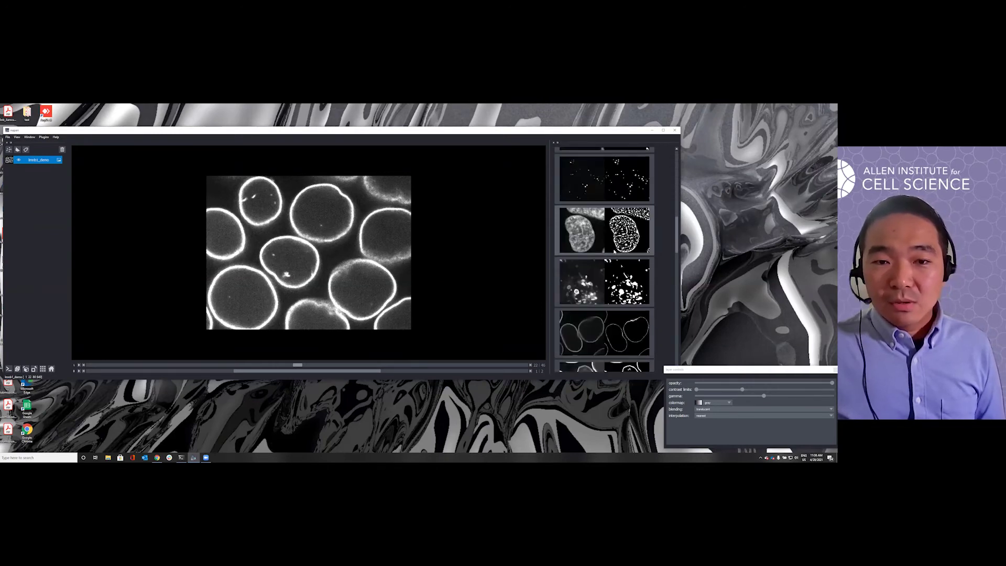
{"action": "scroll", "coordinate": [614, 252], "scroll_direction": "down", "scroll_amount": 3}
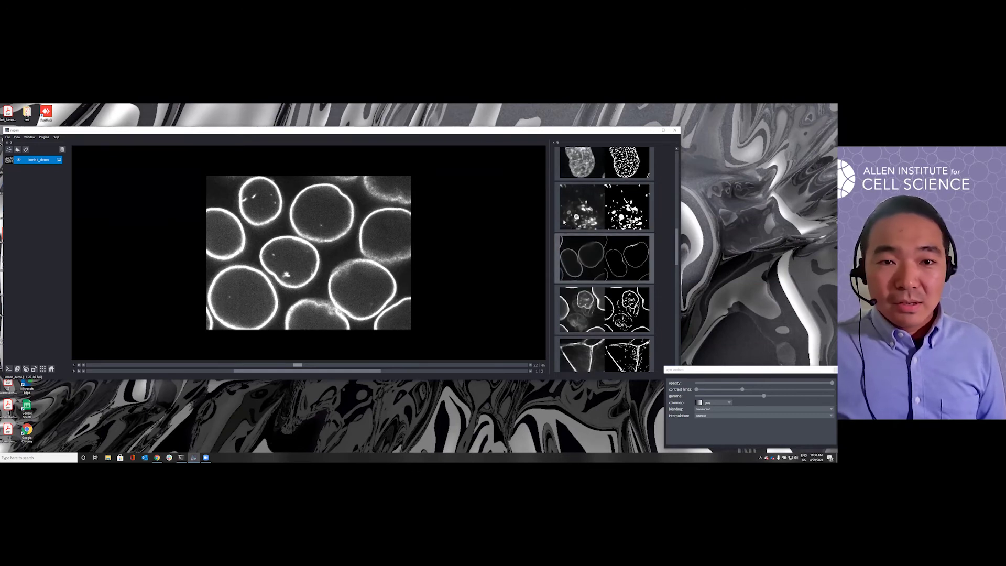
{"action": "left_click_drag", "start_coordinate": [594, 134], "coordinate": [534, 132]}
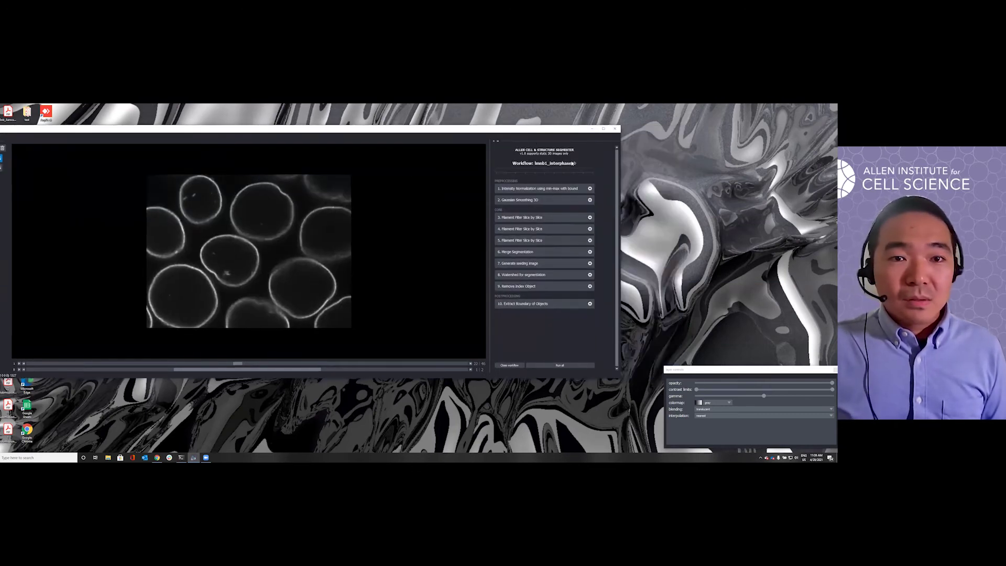
Step: Open the lmnb1_interphase workflow diagram and run the whole workflow, keeping the diagram and the layer list in view
{"action": "left_click", "coordinate": [574, 163]}
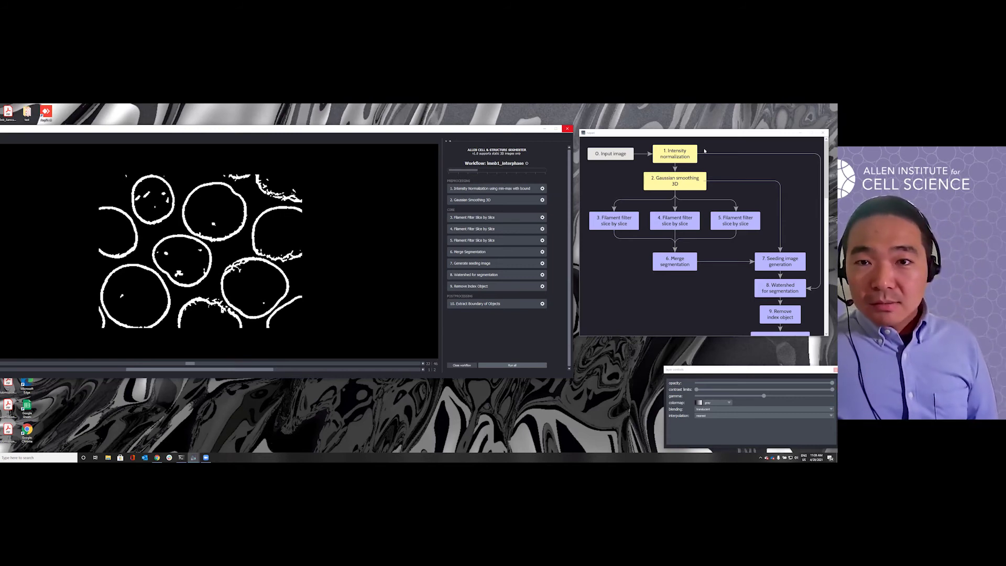
{"action": "left_click", "coordinate": [680, 131]}
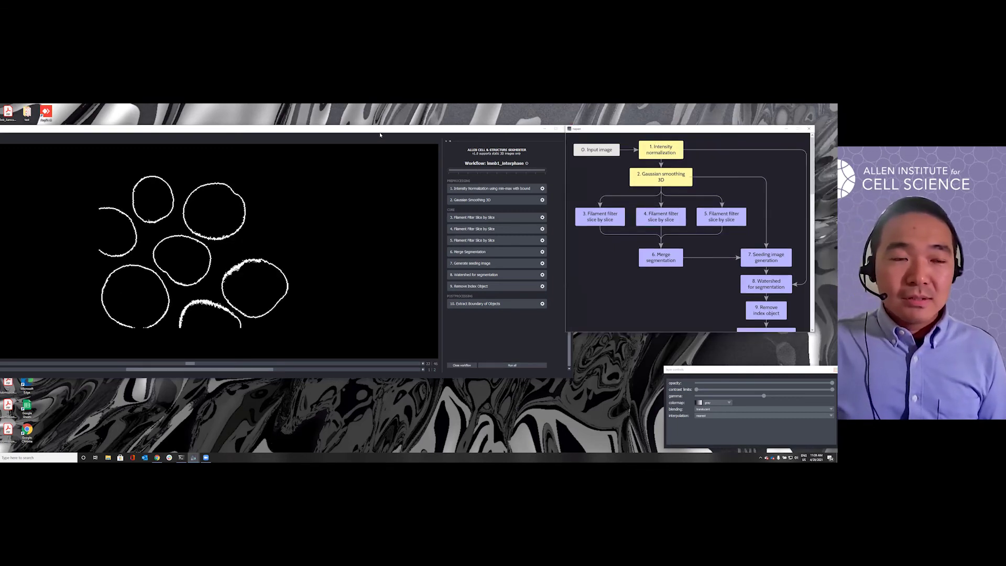
{"action": "double_click", "coordinate": [281, 132]}
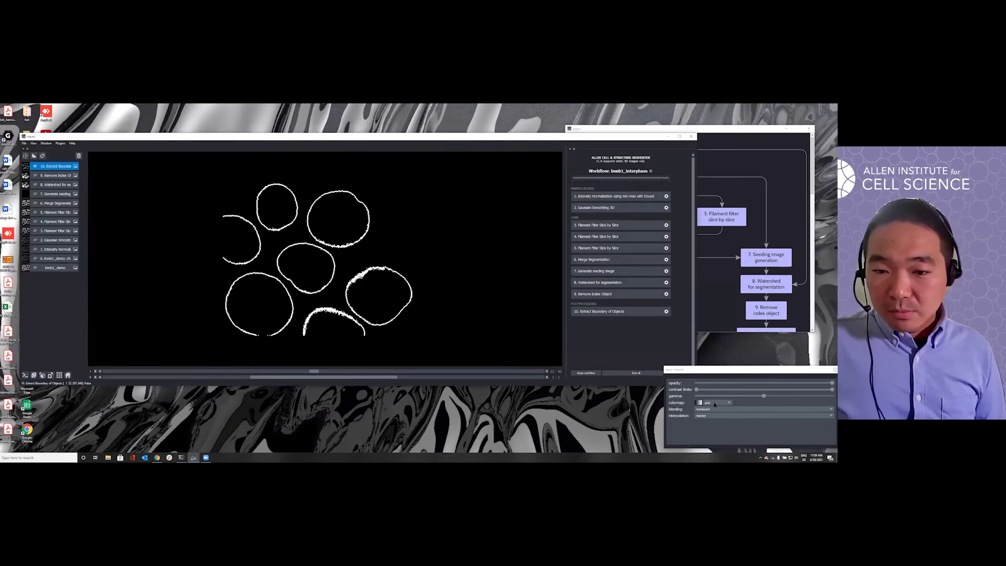
Step: Give the Extract Boundary of Objects result a cyan colormap and additive blending, and show the input channel layer beneath it
{"action": "left_click", "coordinate": [717, 433]}
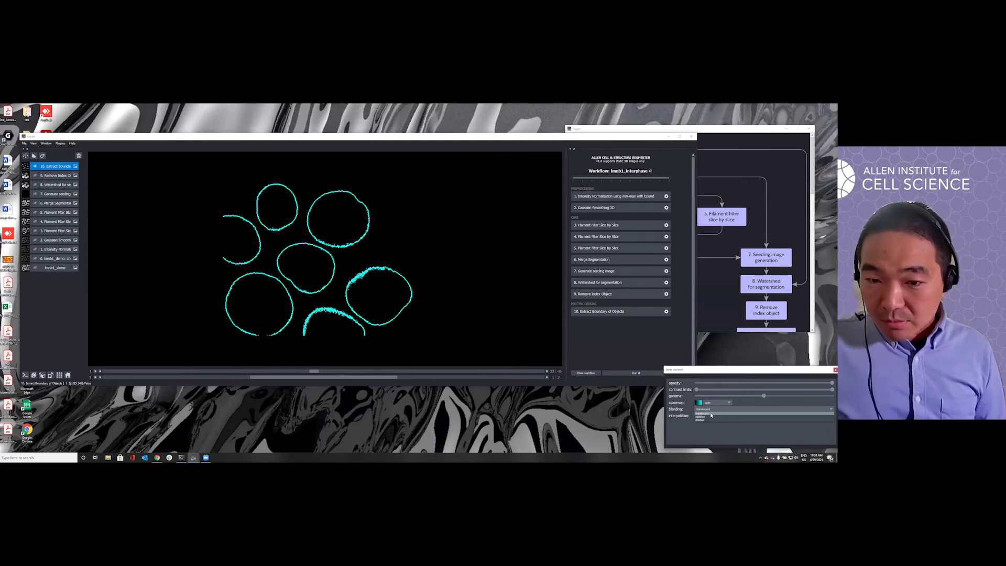
{"action": "scroll", "coordinate": [709, 410], "scroll_direction": "down", "scroll_amount": 1}
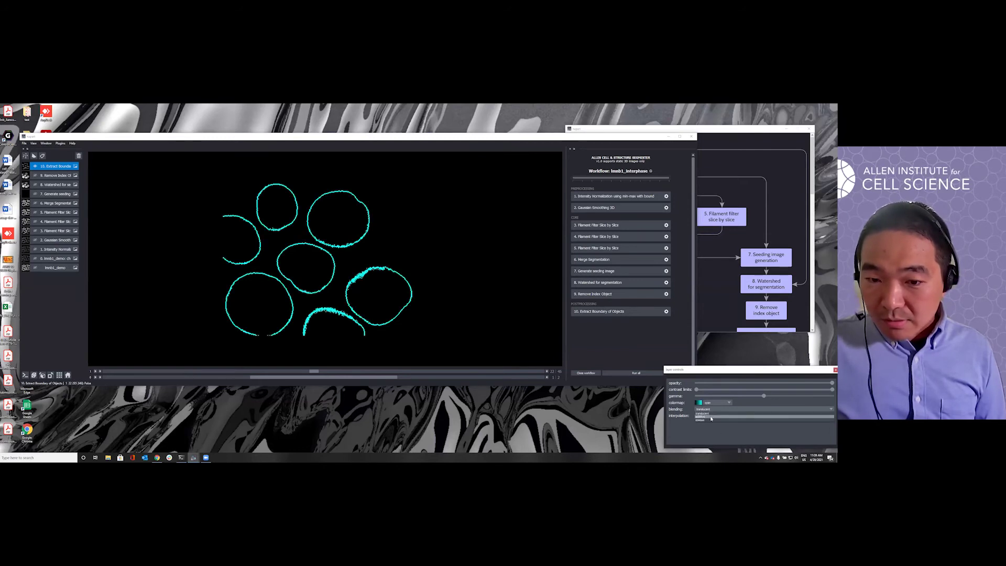
{"action": "left_click", "coordinate": [35, 258]}
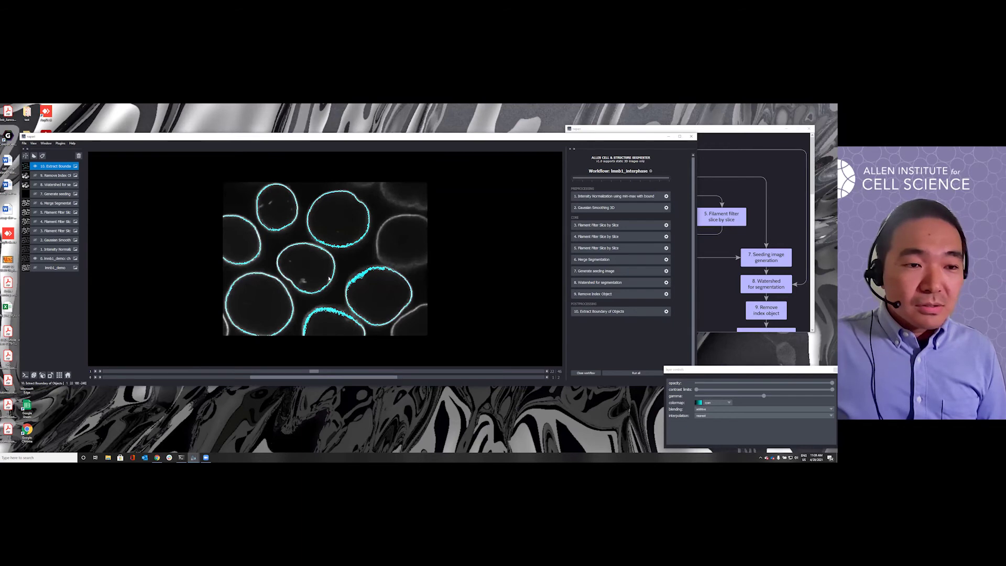
Step: Examine how well the cyan boundaries follow the nuclear envelopes by stepping back and forth through neighbouring slices
{"action": "scroll", "coordinate": [330, 278], "scroll_direction": "up", "scroll_amount": 2}
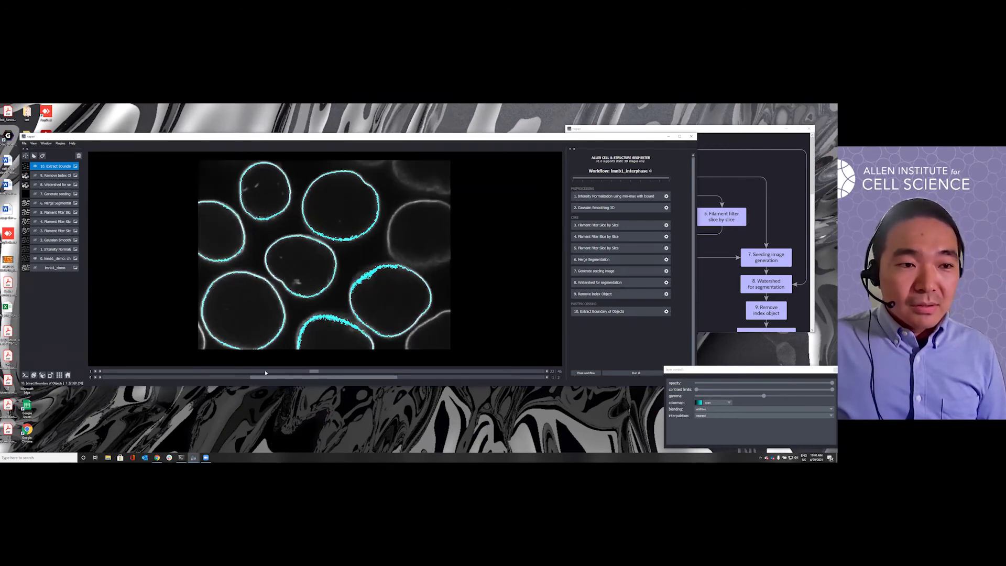
{"action": "mouse_move", "coordinate": [313, 371]}
{"action": "left_mouse_down"}
{"action": "mouse_move", "coordinate": [241, 372]}
{"action": "mouse_move", "coordinate": [323, 372]}
{"action": "left_mouse_up"}
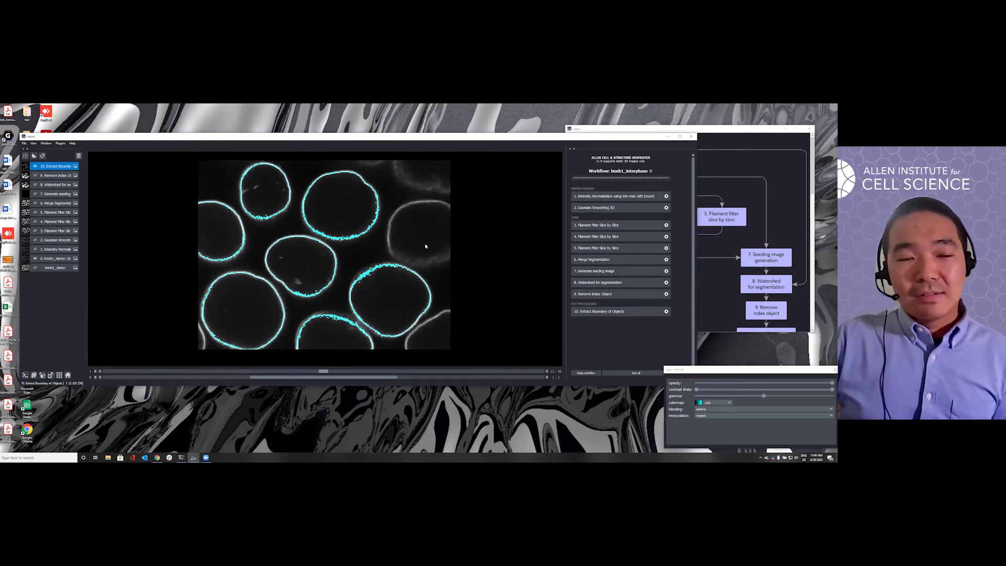
{"action": "key", "text": "Left"}
{"action": "key", "text": "Left"}
{"action": "key", "text": "Left"}
{"action": "key", "text": "Left"}
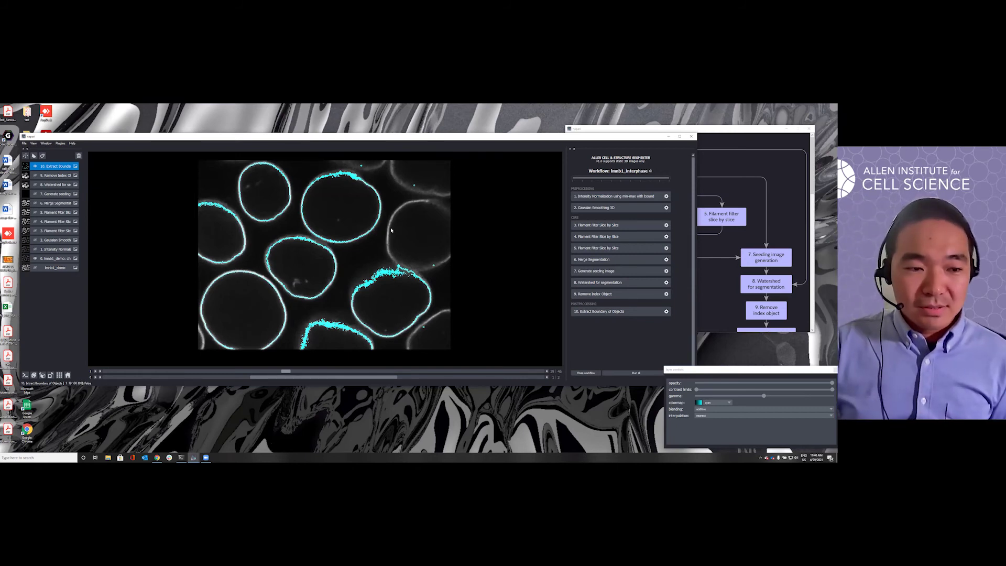
{"action": "key", "text": "Right"}
{"action": "key", "text": "Right"}
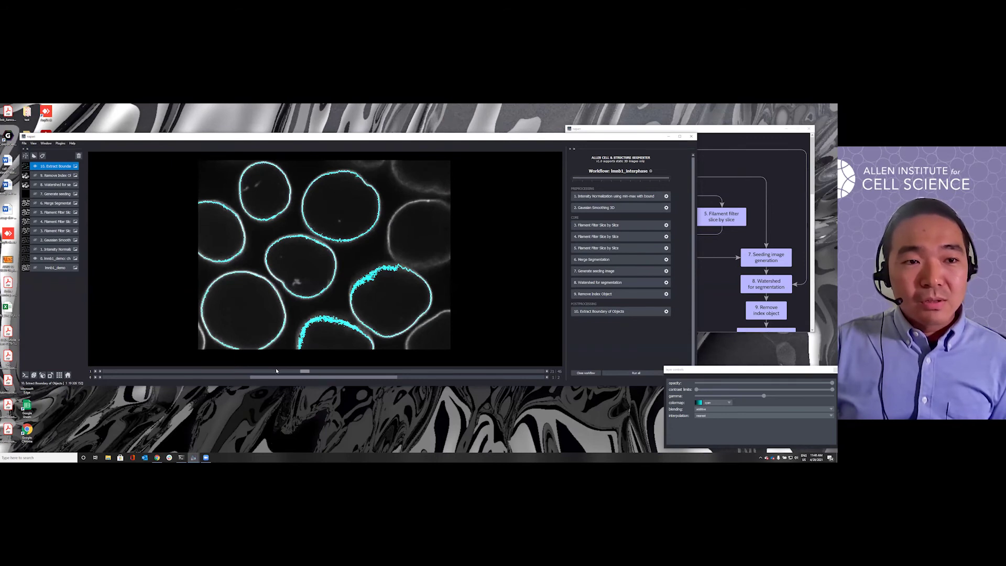
{"action": "key", "text": "Left"}
{"action": "key", "text": "Left"}
{"action": "key", "text": "Left"}
{"action": "key", "text": "Left"}
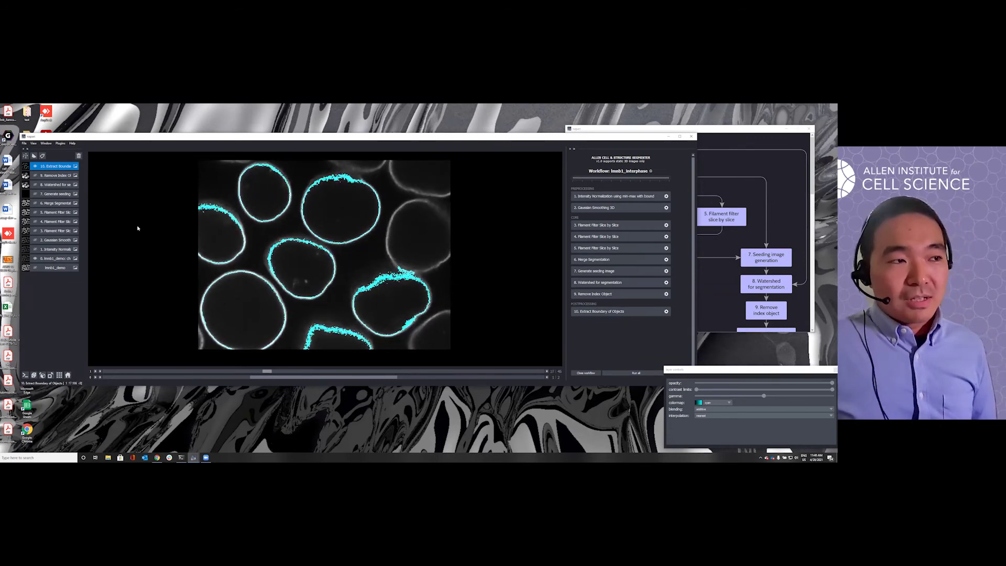
Step: Add a labels layer, enlarge its paint brush and paint over the unsegmented nuclei and areas along the image's edges and corners
{"action": "left_click", "coordinate": [43, 156]}
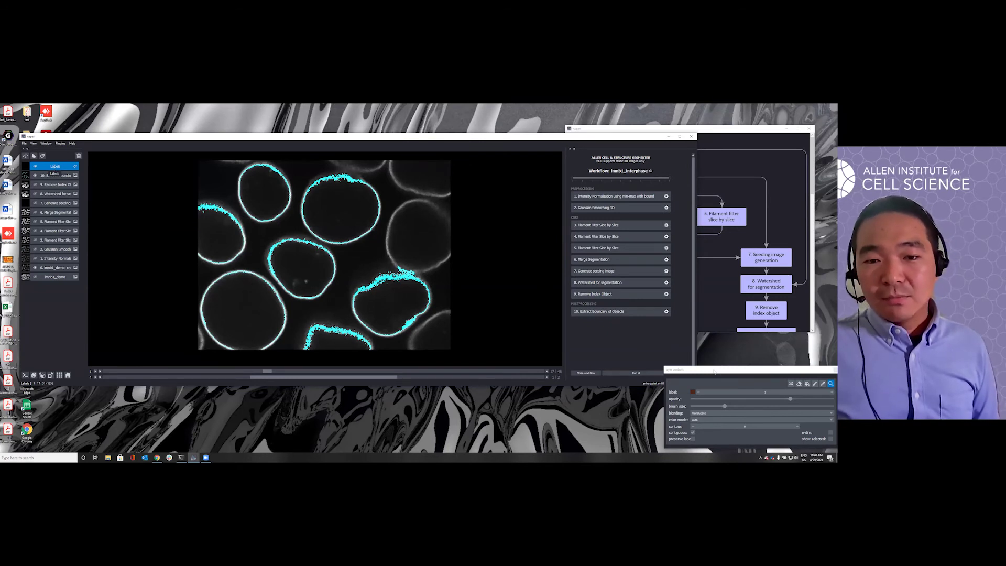
{"action": "left_click", "coordinate": [815, 384]}
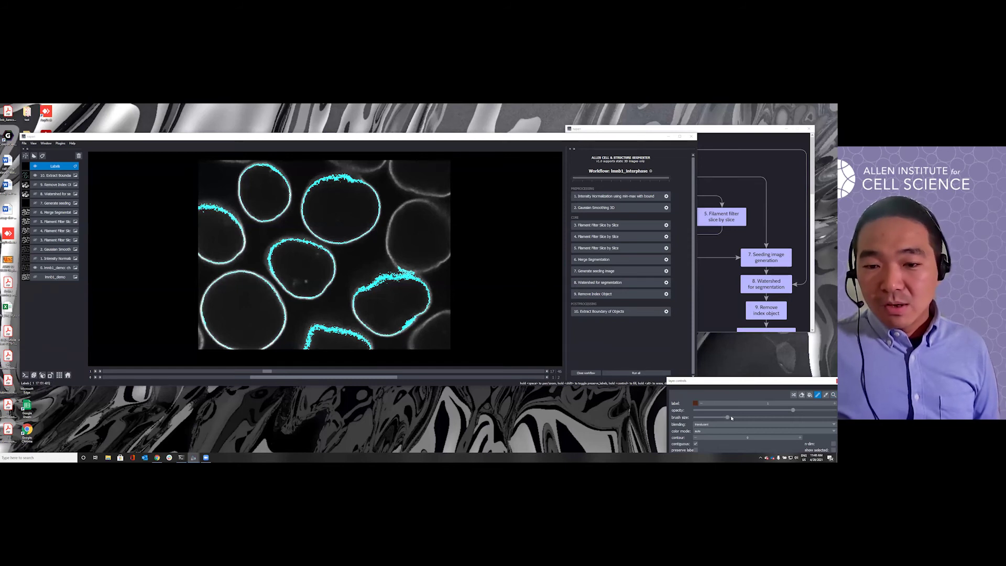
{"action": "left_click_drag", "start_coordinate": [726, 417], "coordinate": [781, 417]}
{"action": "mouse_move", "coordinate": [420, 201]}
{"action": "left_mouse_down"}
{"action": "mouse_move", "coordinate": [385, 252]}
{"action": "mouse_move", "coordinate": [391, 272]}
{"action": "mouse_move", "coordinate": [435, 268]}
{"action": "mouse_move", "coordinate": [444, 188]}
{"action": "left_mouse_up"}
{"action": "mouse_move", "coordinate": [432, 246]}
{"action": "left_mouse_down"}
{"action": "mouse_move", "coordinate": [429, 189]}
{"action": "mouse_move", "coordinate": [343, 164]}
{"action": "mouse_move", "coordinate": [409, 181]}
{"action": "mouse_move", "coordinate": [427, 165]}
{"action": "mouse_move", "coordinate": [440, 174]}
{"action": "mouse_move", "coordinate": [429, 220]}
{"action": "mouse_move", "coordinate": [396, 250]}
{"action": "mouse_move", "coordinate": [433, 231]}
{"action": "mouse_move", "coordinate": [414, 233]}
{"action": "mouse_move", "coordinate": [424, 260]}
{"action": "left_mouse_up"}
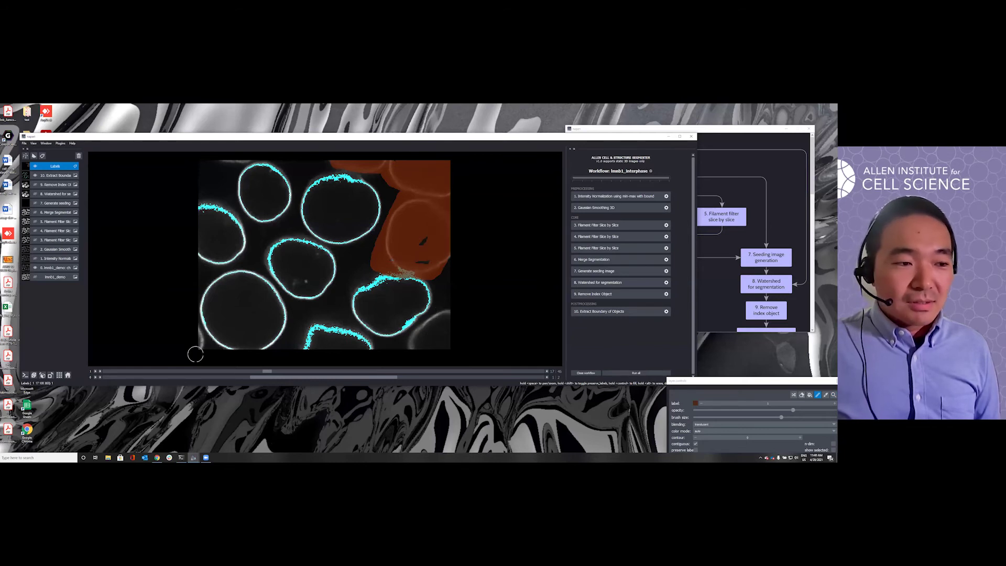
{"action": "left_click_drag", "start_coordinate": [218, 162], "coordinate": [241, 157]}
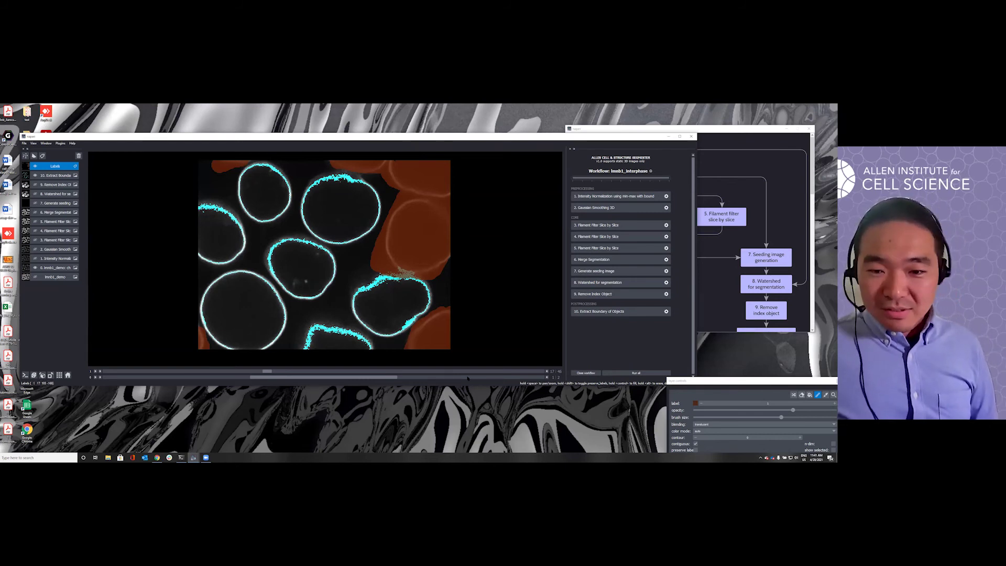
{"action": "left_click", "coordinate": [35, 166]}
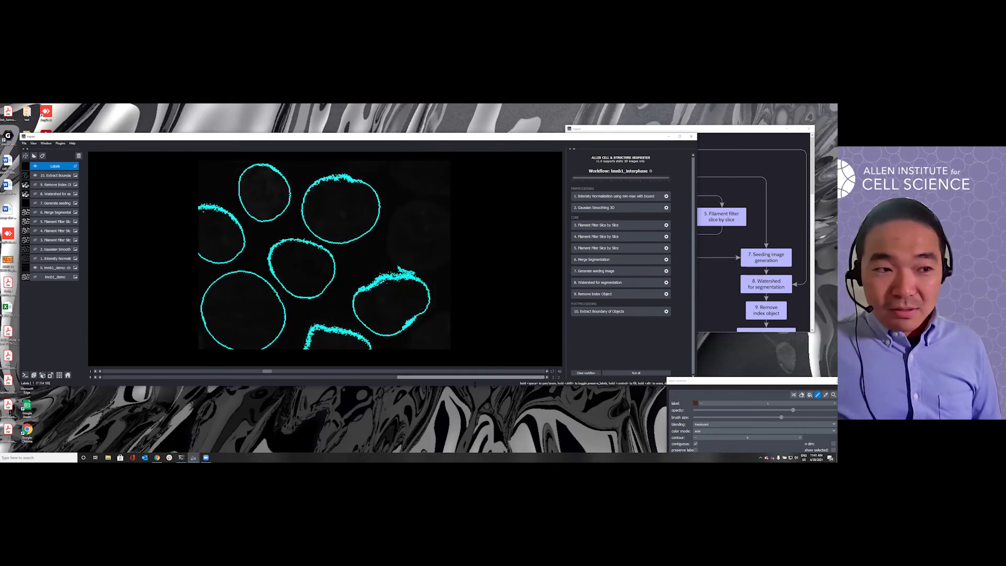
Step: Lower the upper contrast limit of the lmnb1_demo input channel layer to brighten the nuclei beneath the cyan boundaries
{"action": "left_click", "coordinate": [55, 277]}
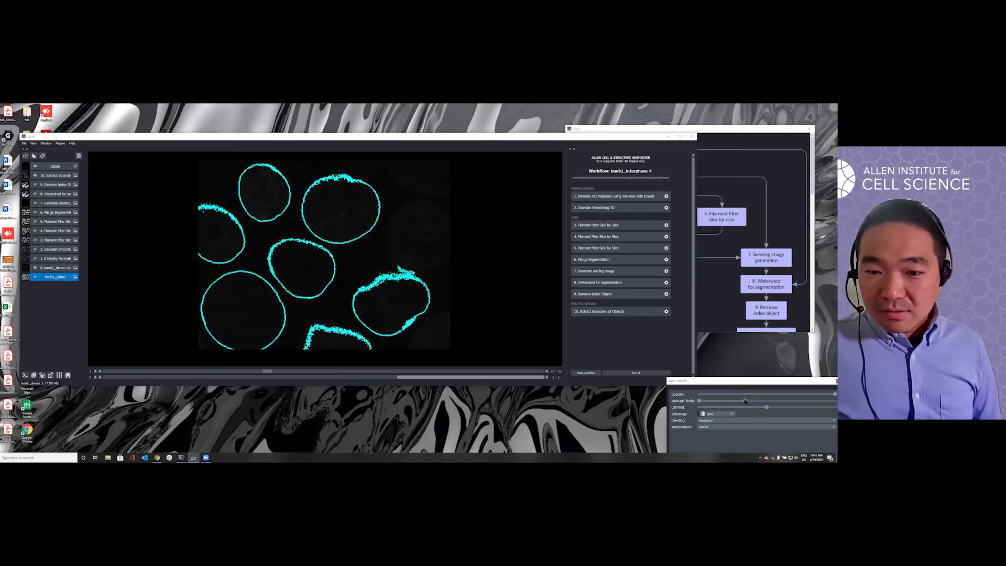
{"action": "left_click_drag", "start_coordinate": [723, 399], "coordinate": [718, 399]}
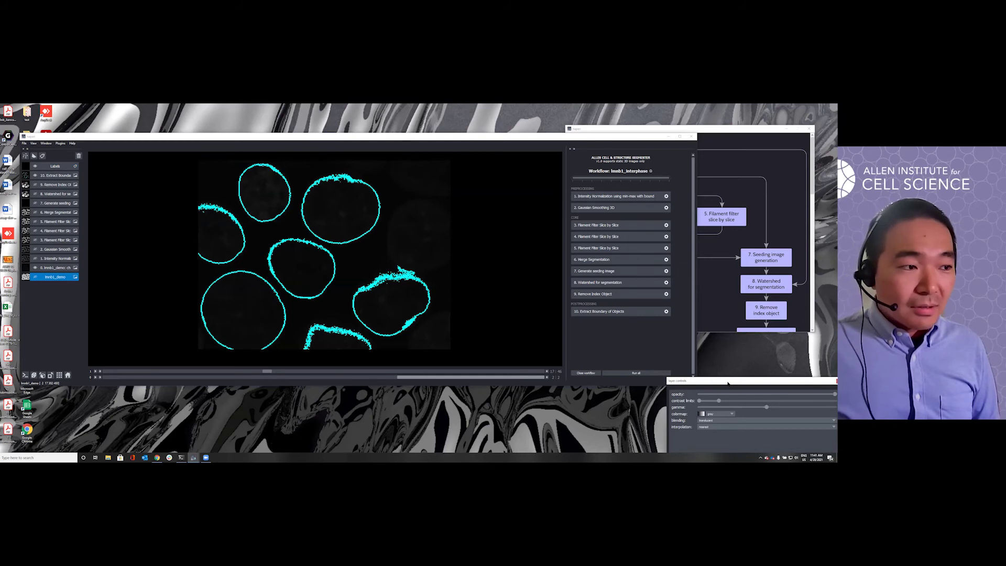
{"action": "left_click", "coordinate": [56, 267]}
{"action": "left_click_drag", "start_coordinate": [831, 402], "coordinate": [716, 400]}
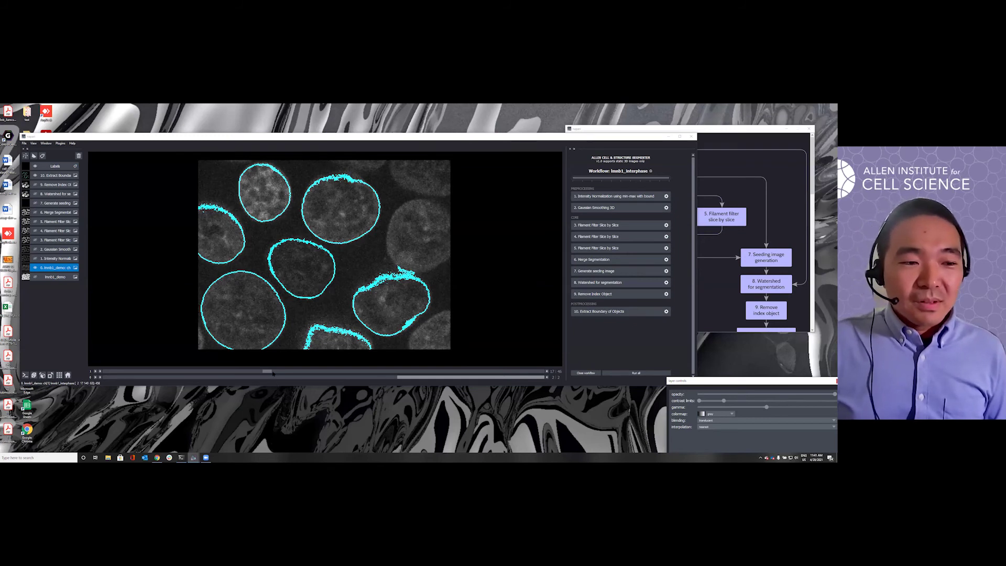
Step: Compare the cyan boundaries with the brightened nuclei by moving back and forth through the image slices
{"action": "scroll", "coordinate": [272, 373], "scroll_direction": "down", "scroll_amount": 4}
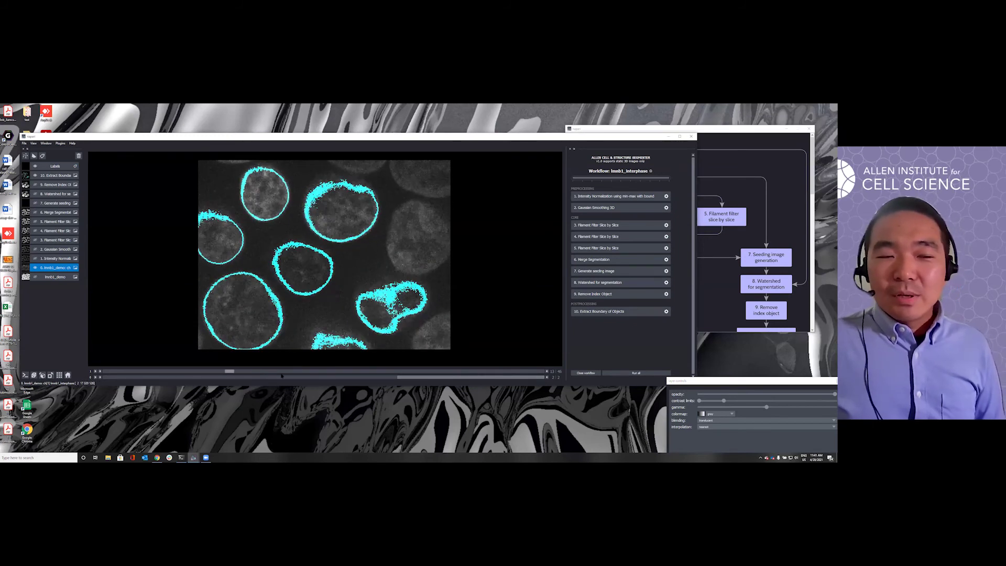
{"action": "scroll", "coordinate": [282, 375], "scroll_direction": "up", "scroll_amount": 5}
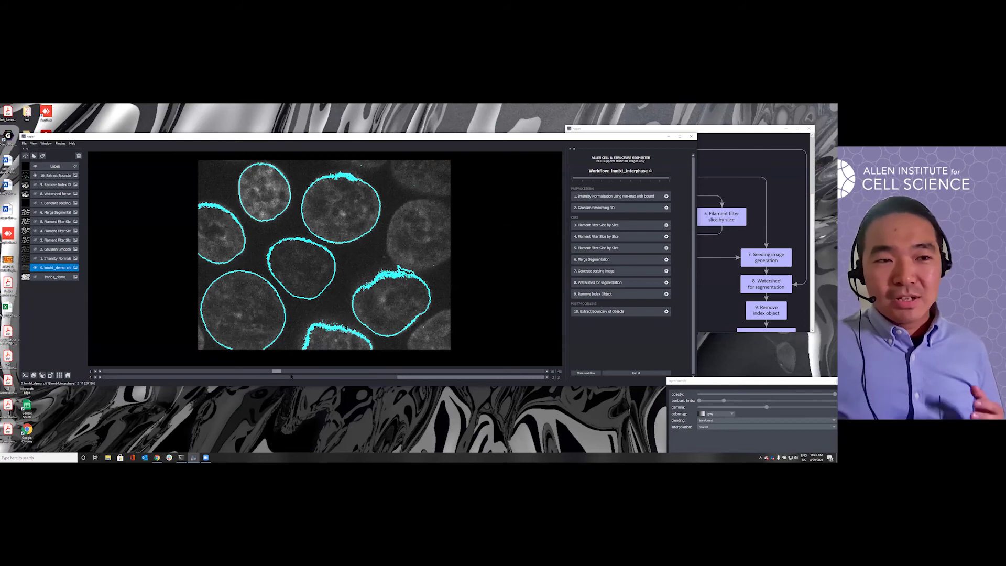
{"action": "scroll", "coordinate": [291, 376], "scroll_direction": "up", "scroll_amount": 1}
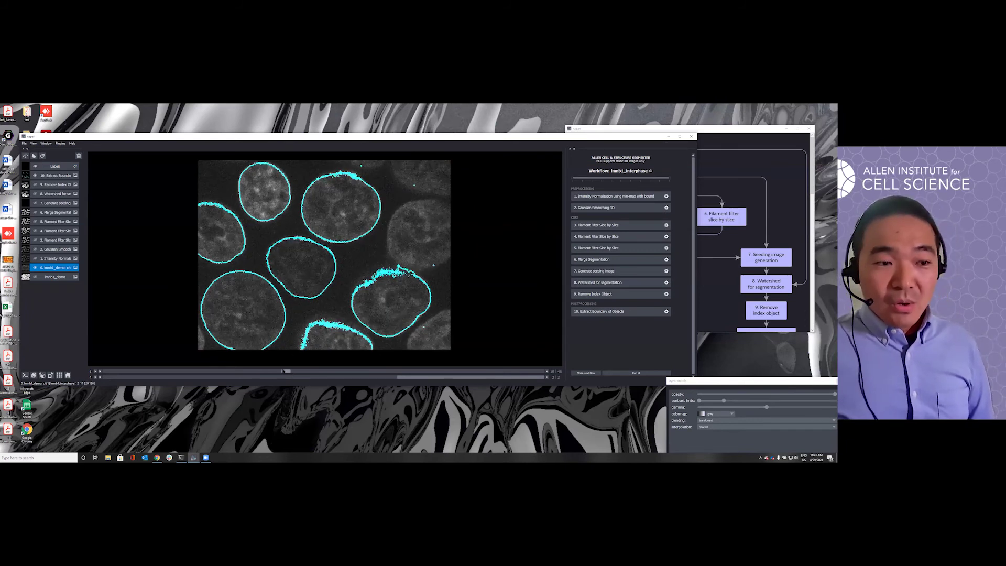
{"action": "left_click_drag", "start_coordinate": [279, 371], "coordinate": [259, 374]}
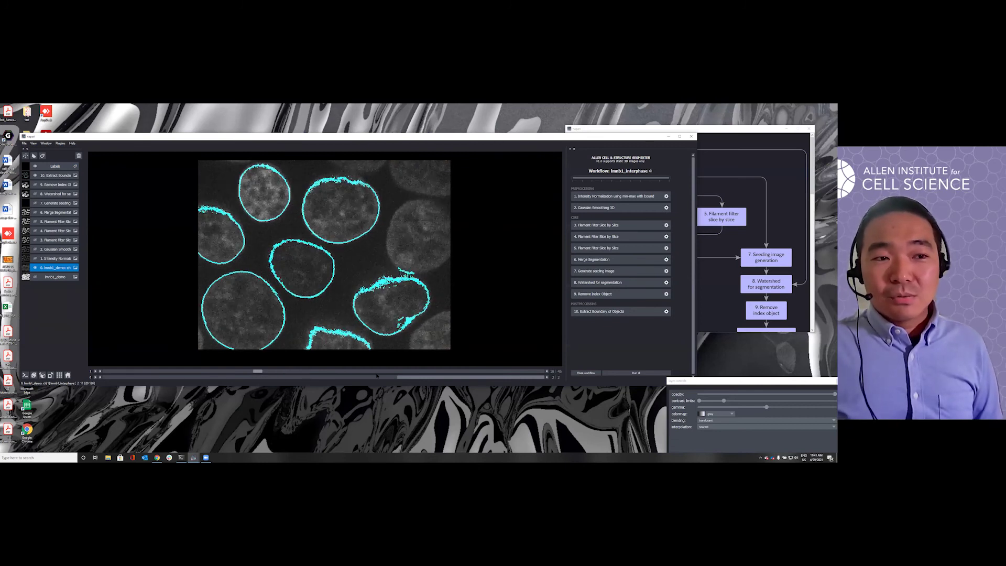
{"action": "scroll", "coordinate": [255, 382], "scroll_direction": "up", "scroll_amount": 4}
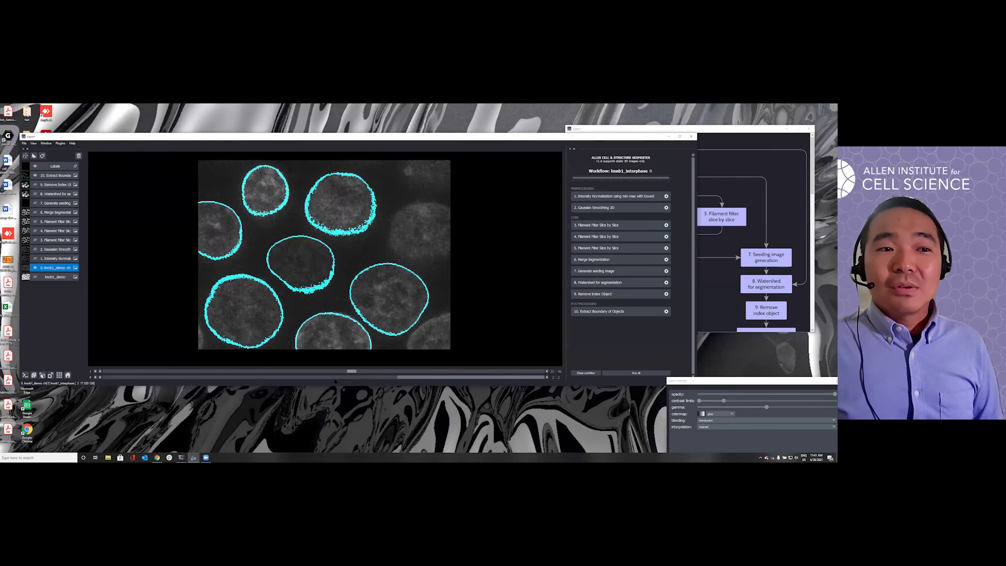
{"action": "scroll", "coordinate": [251, 381], "scroll_direction": "down", "scroll_amount": 8}
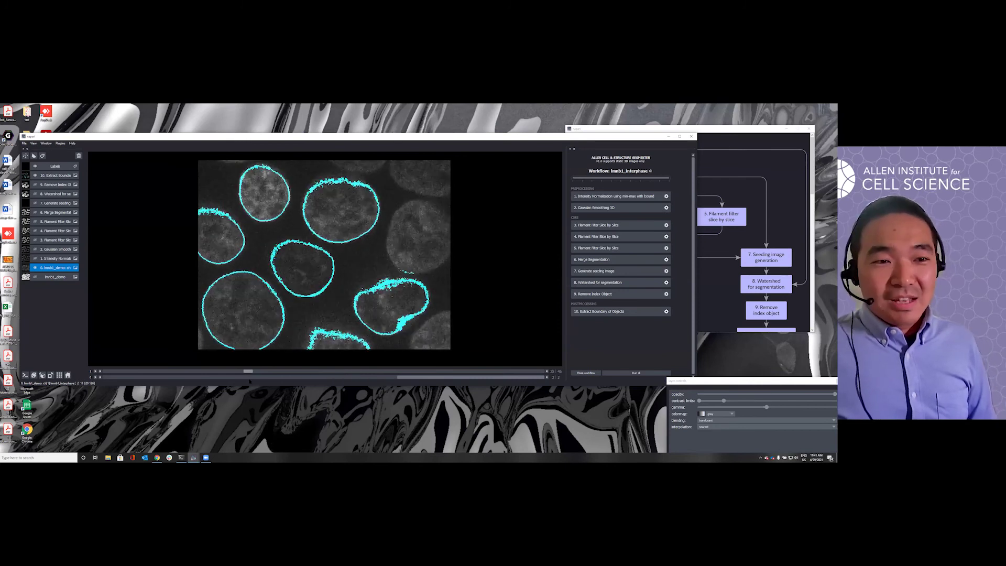
{"action": "scroll", "coordinate": [256, 381], "scroll_direction": "up", "scroll_amount": 2}
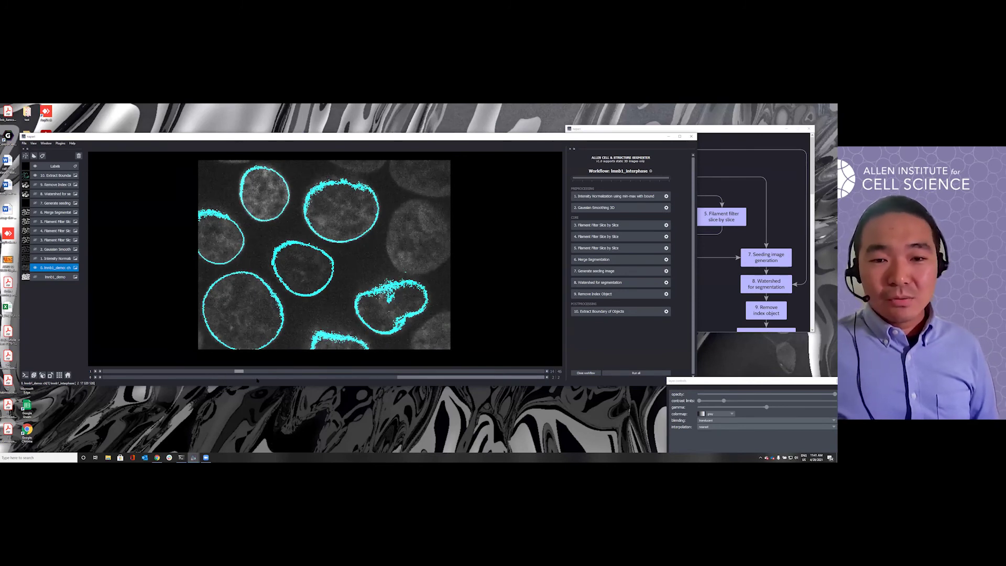
Step: Paint a mask on the Labels layer over the unsegmented nuclei in the image's upper-right corner and along its right edge
{"action": "left_click", "coordinate": [77, 167]}
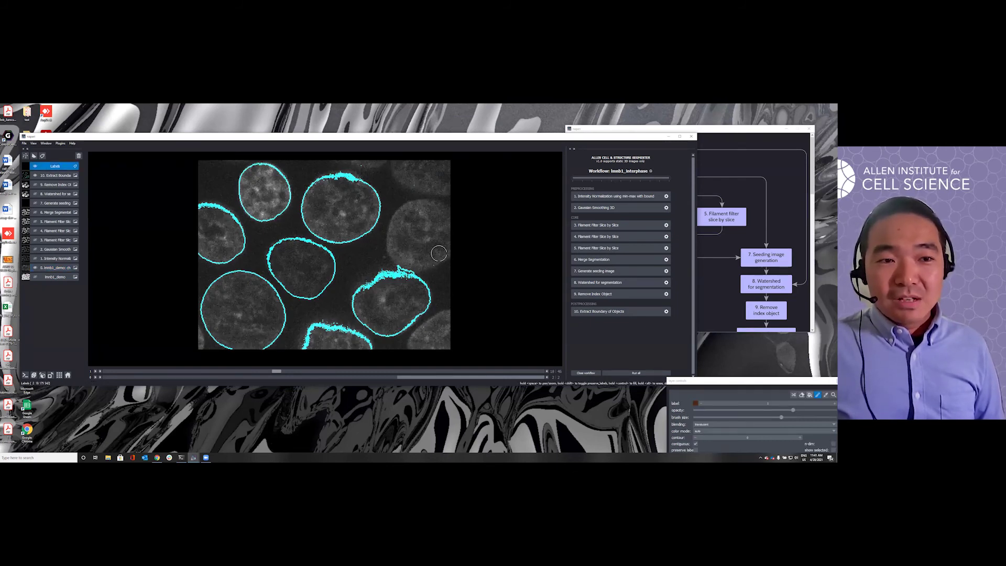
{"action": "left_click", "coordinate": [419, 226], "text": "ctrl"}
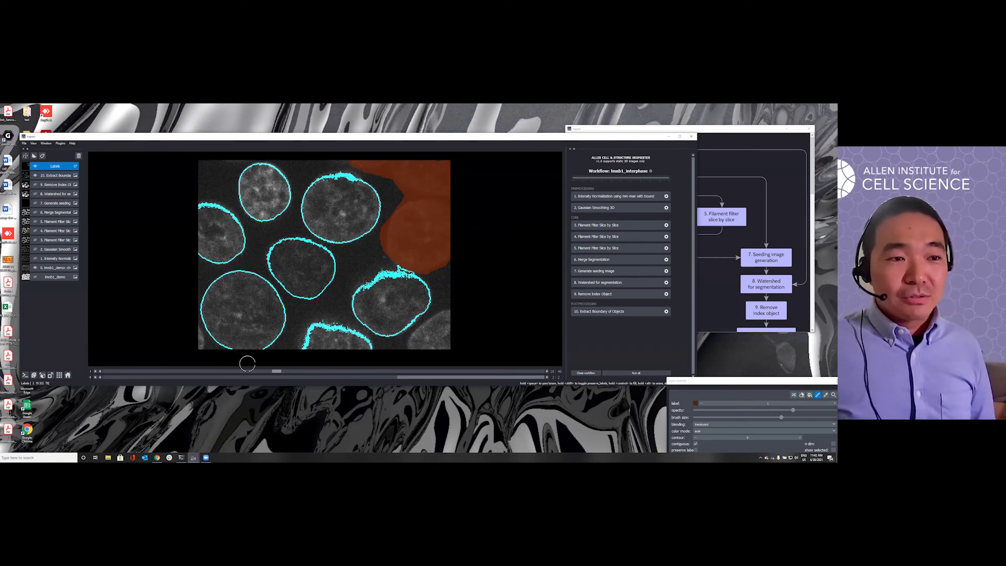
Step: Switch to the slide presentation in the browser and advance to the Phase 3 slide on the Segmenter plugin's future
{"action": "mouse_move", "coordinate": [156, 457]}
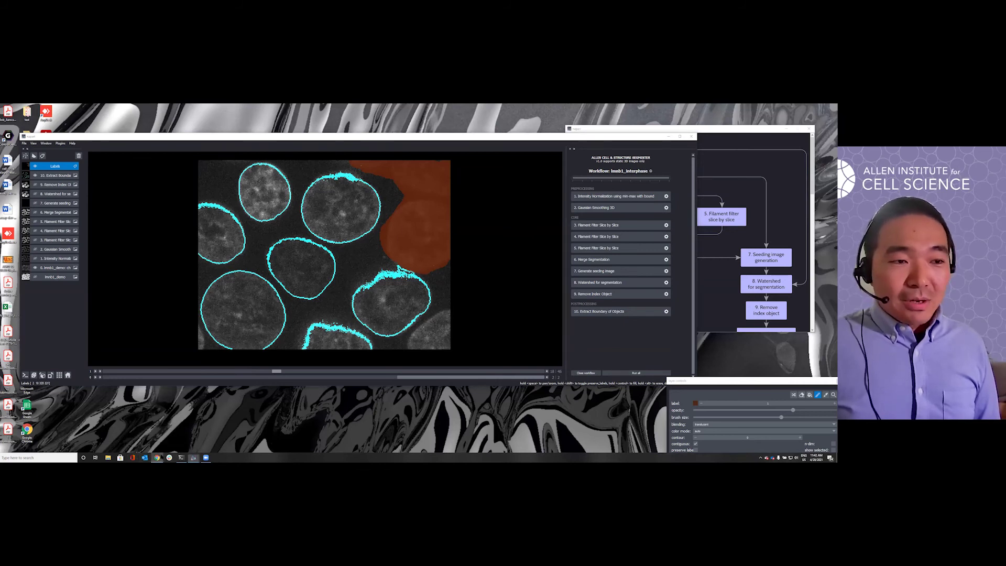
{"action": "left_click", "coordinate": [156, 458]}
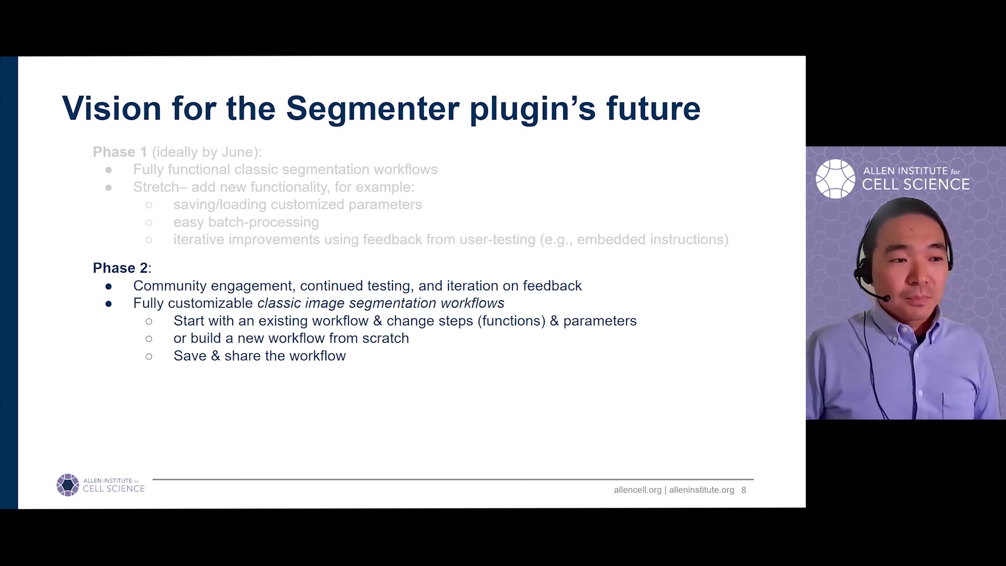
{"action": "key", "text": "Right"}
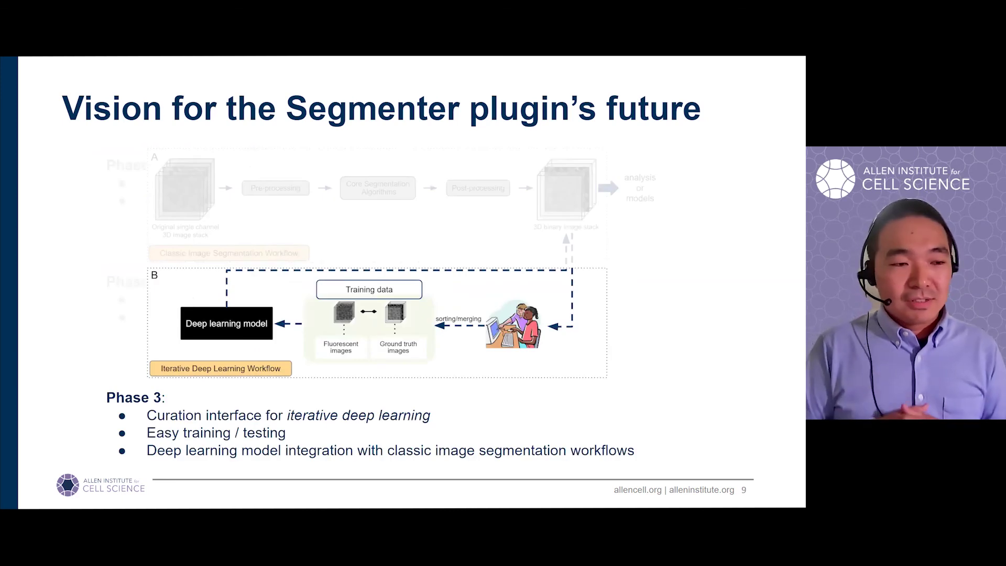